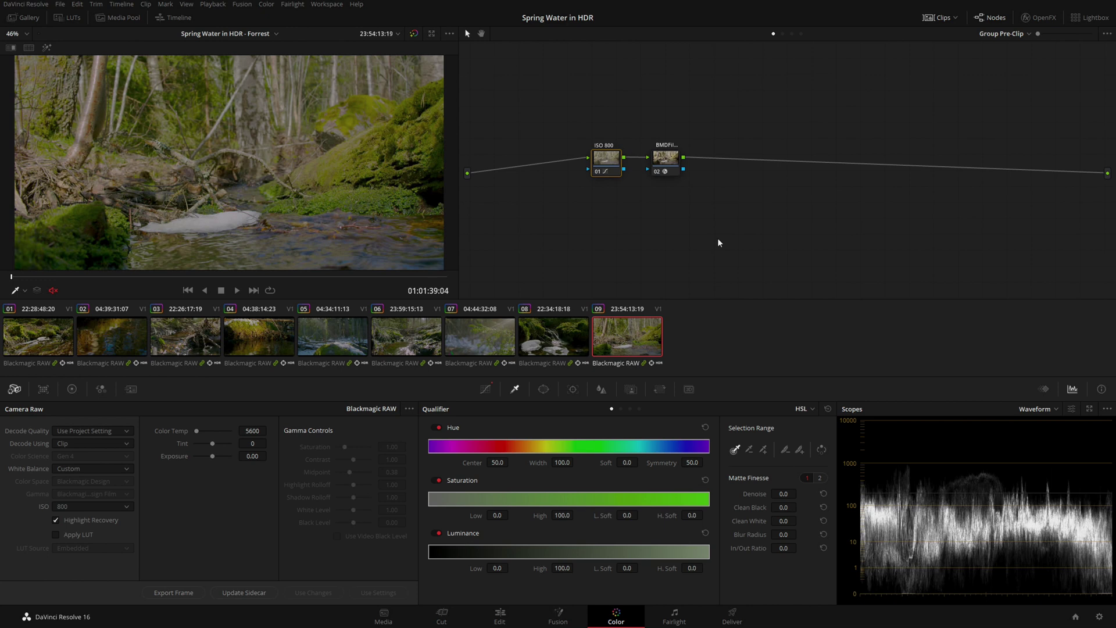
key("ctrl+Left")
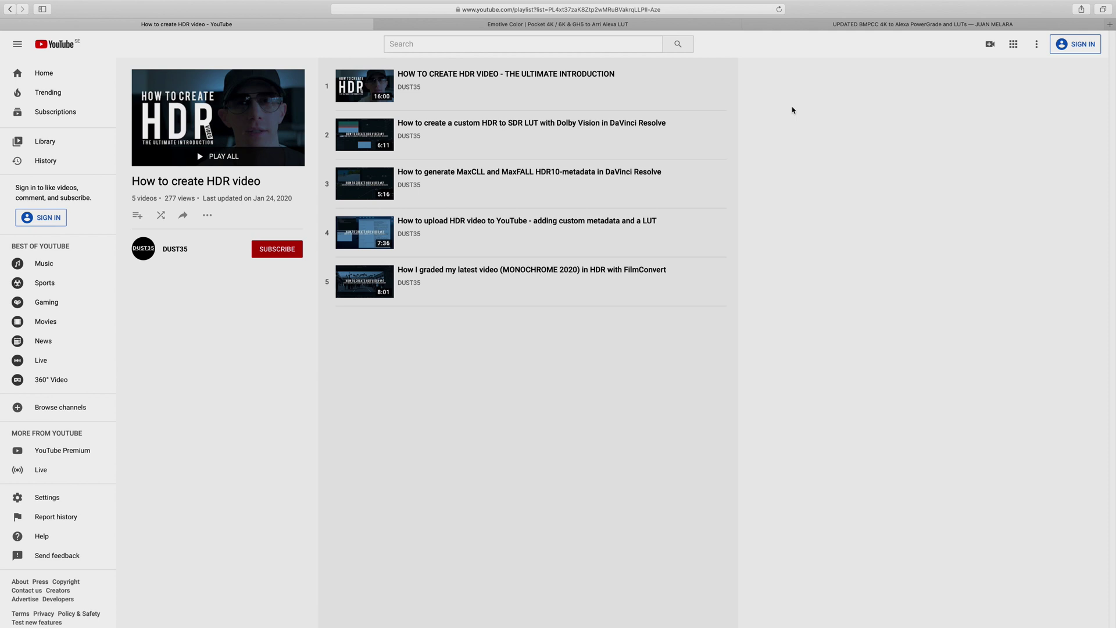
Step: Switch Spaces back to DaVinci Resolve's Color page with the Spring Water in HDR forest clip
key("ctrl+Right")
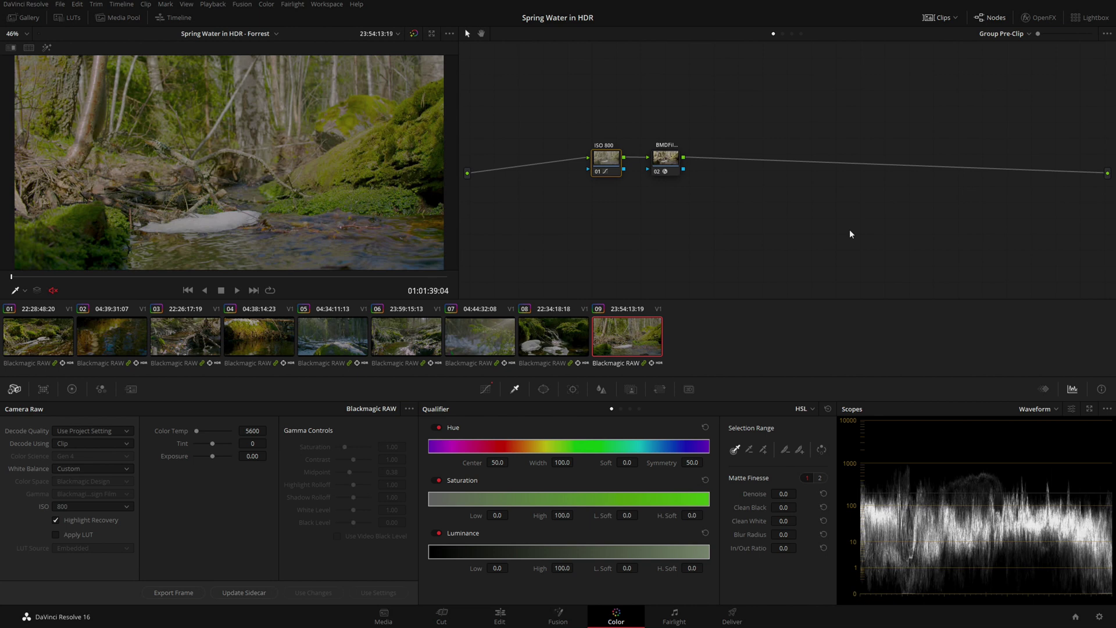
Step: Bring up Safari's Emotive Color Pocket 4K to Arri Alexa LUT tab and scroll to 'Artifact Free. Clean Color.'
key("ctrl+Left")
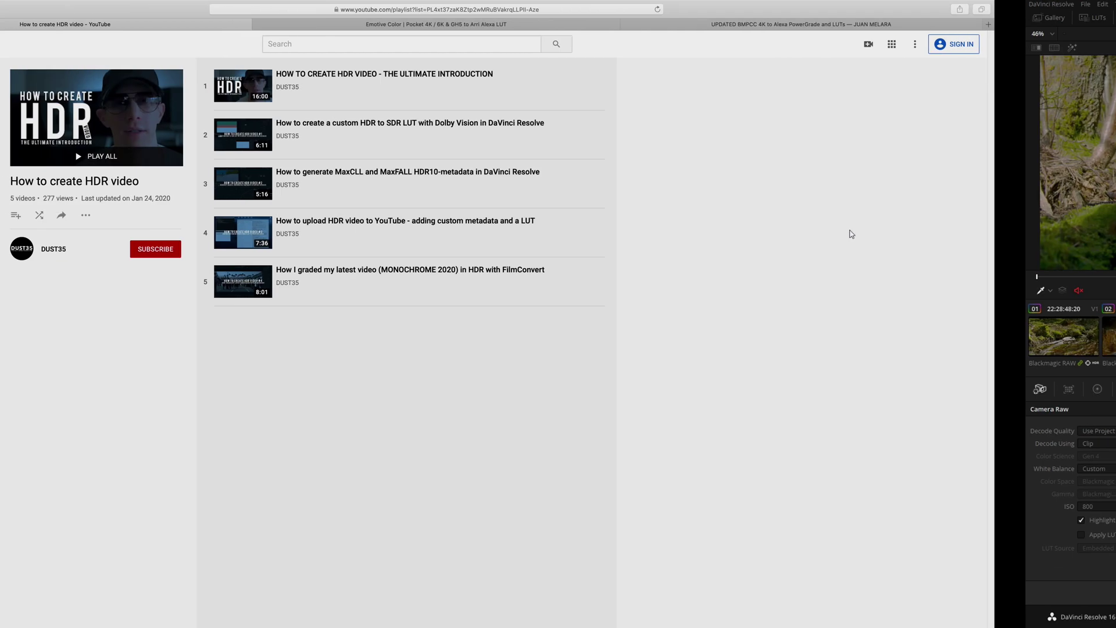
key("ctrl+Tab")
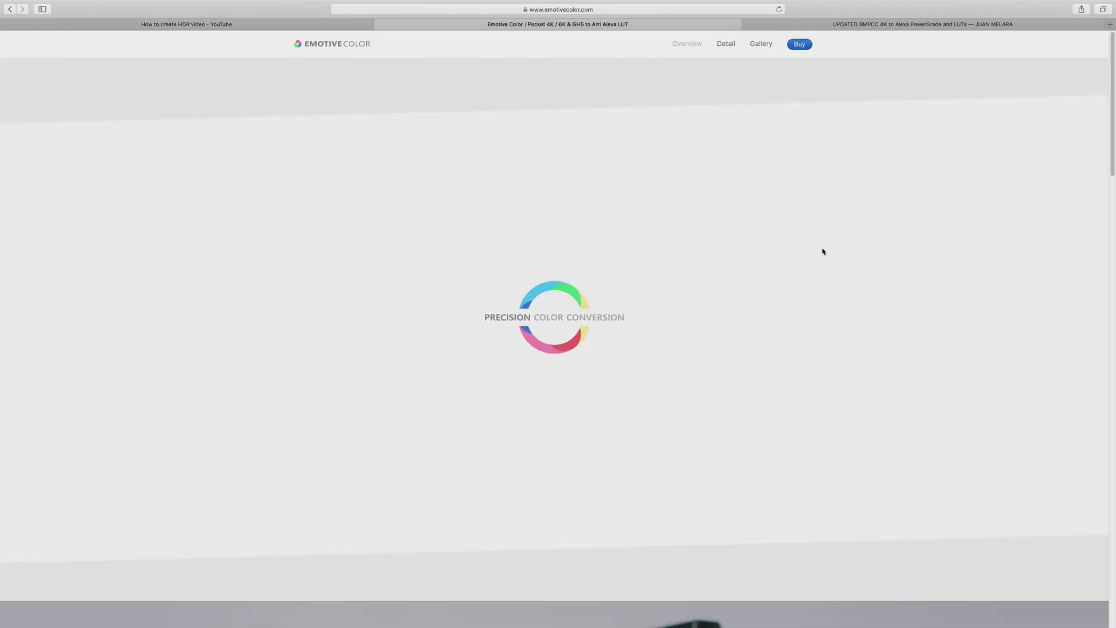
scroll(824, 249, "down", 5)
scroll(823, 251, "down", 6)
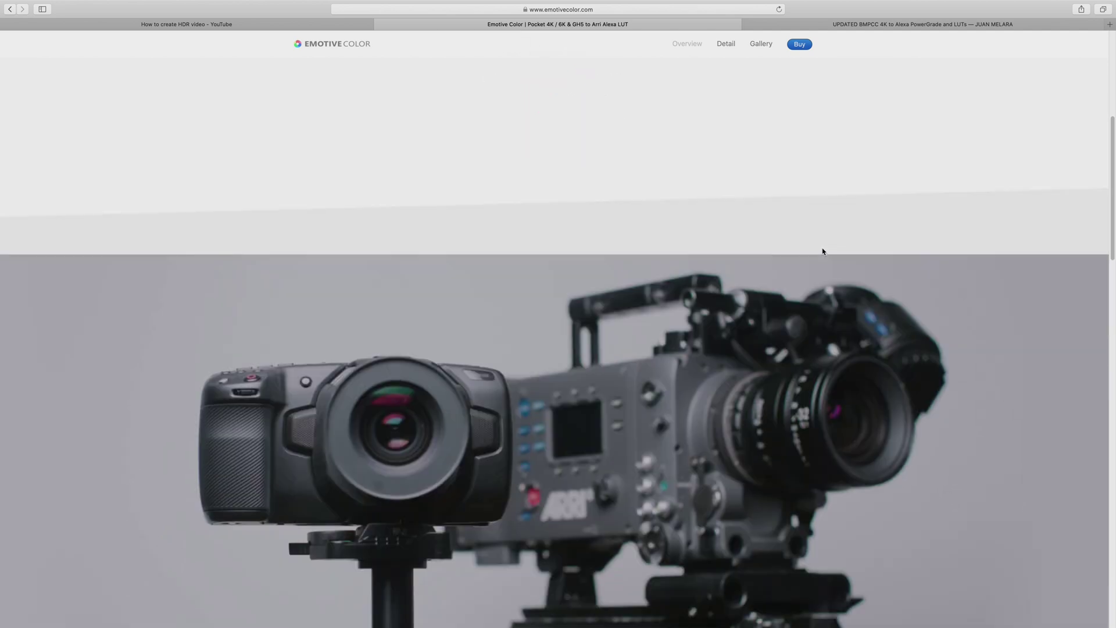
scroll(823, 252, "down", 2)
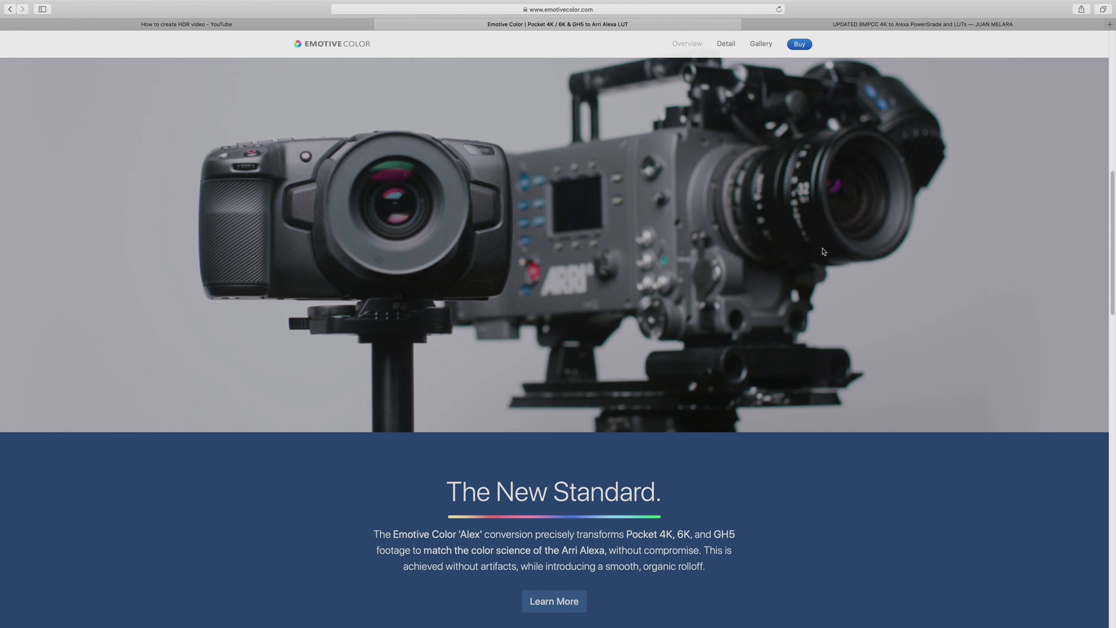
scroll(824, 251, "down", 5)
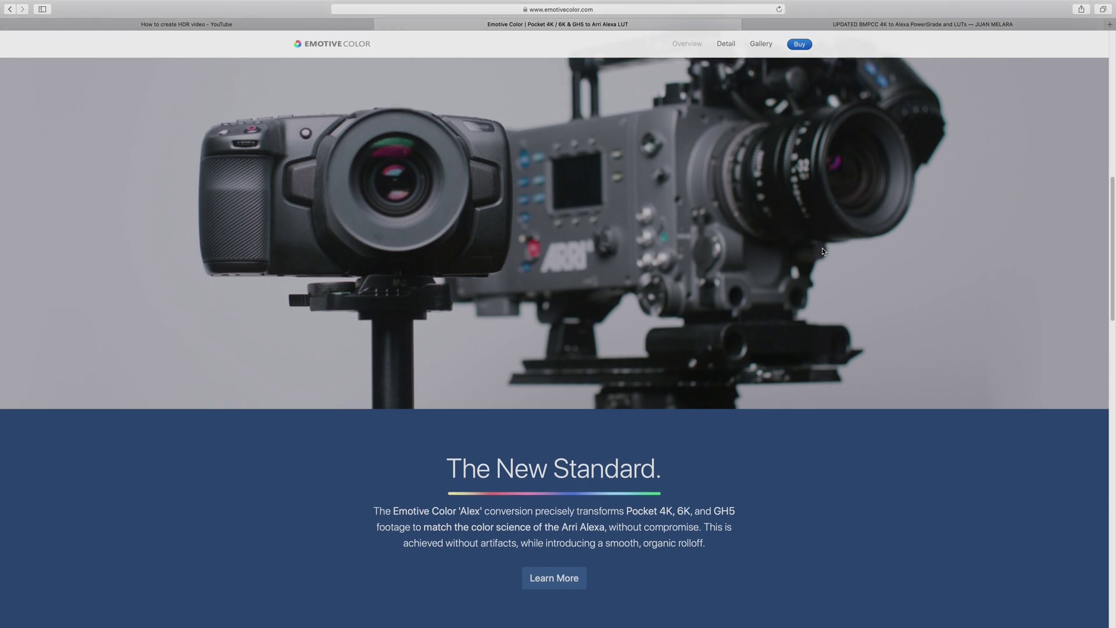
scroll(822, 250, "down", 8)
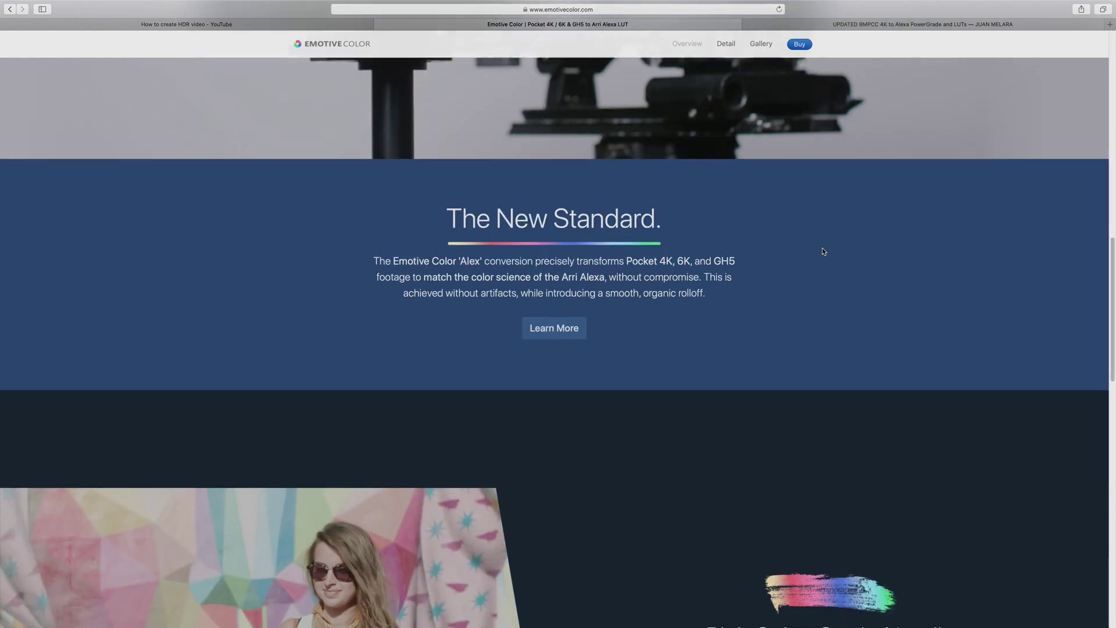
scroll(822, 247, "down", 1)
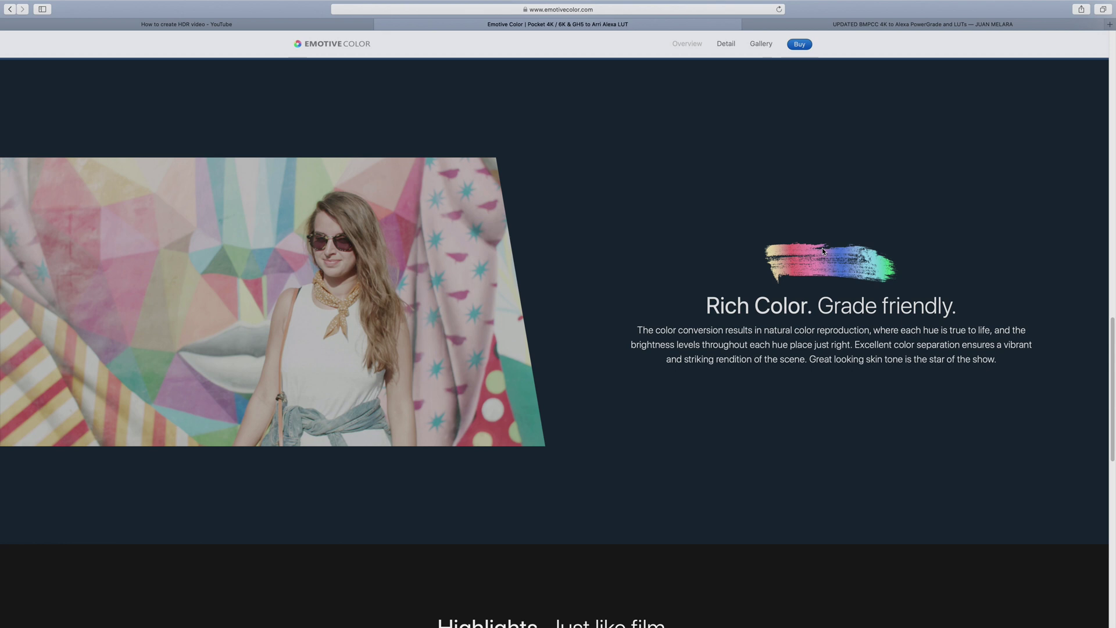
scroll(823, 250, "down", 5)
scroll(822, 250, "down", 4)
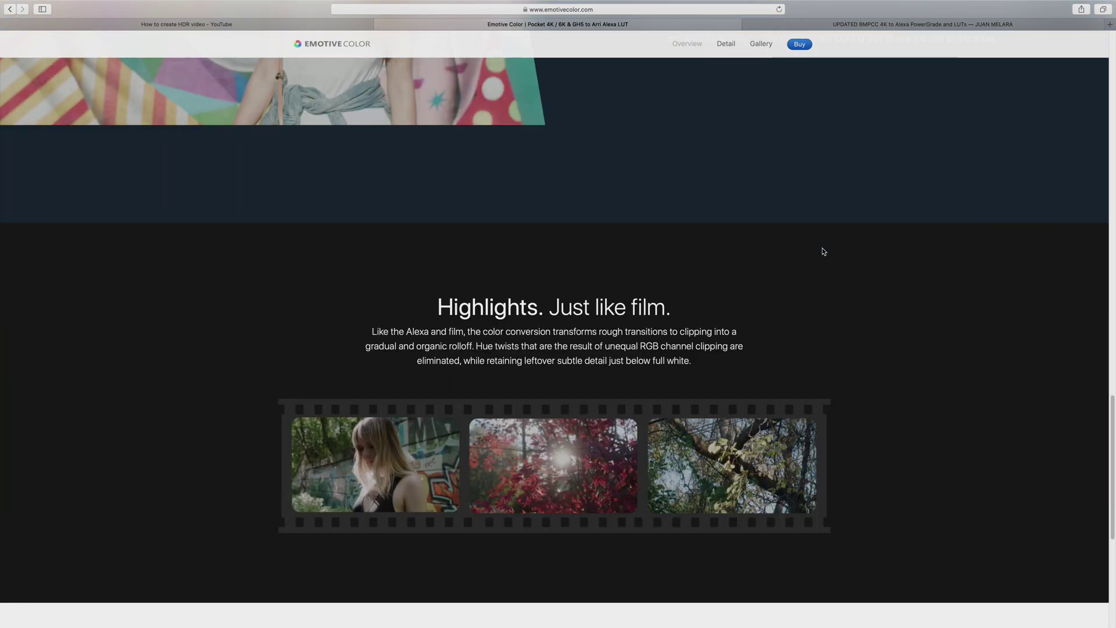
scroll(822, 248, "down", 4)
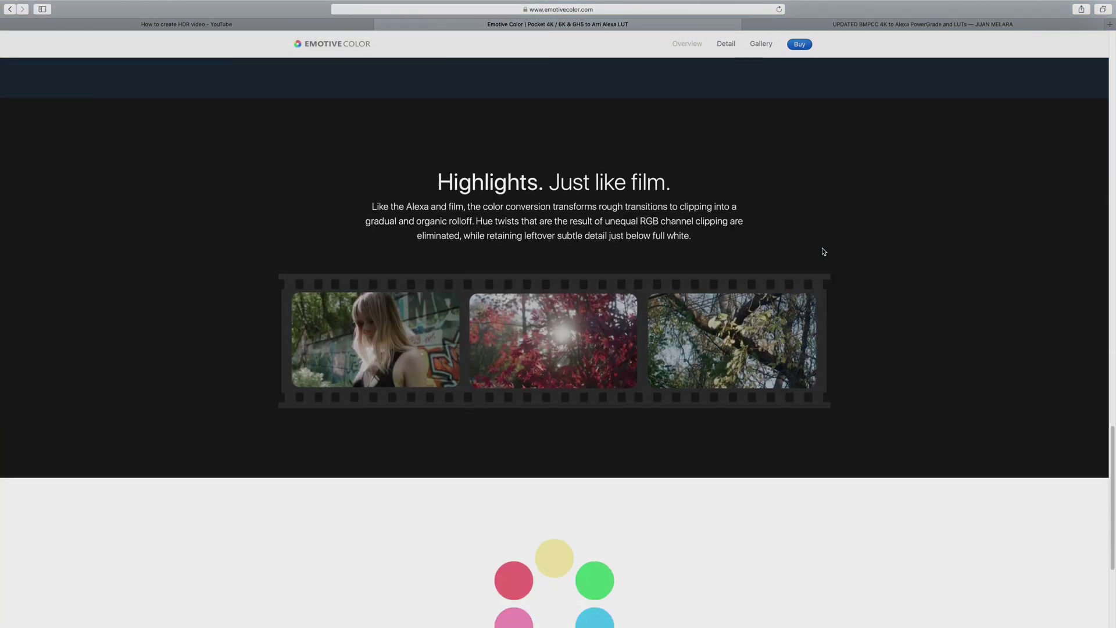
scroll(823, 251, "down", 2)
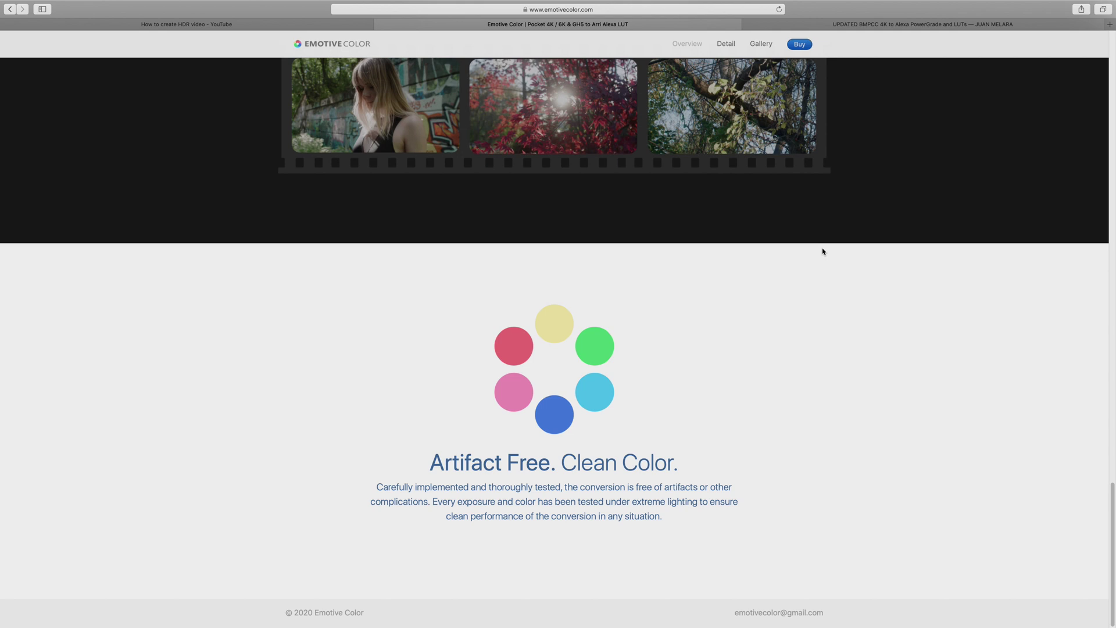
Step: Go to the P4K2Alexa PowerGrade and LUTs tab and select the PowerGrade title and USD$29.99 price
key("ctrl+Tab")
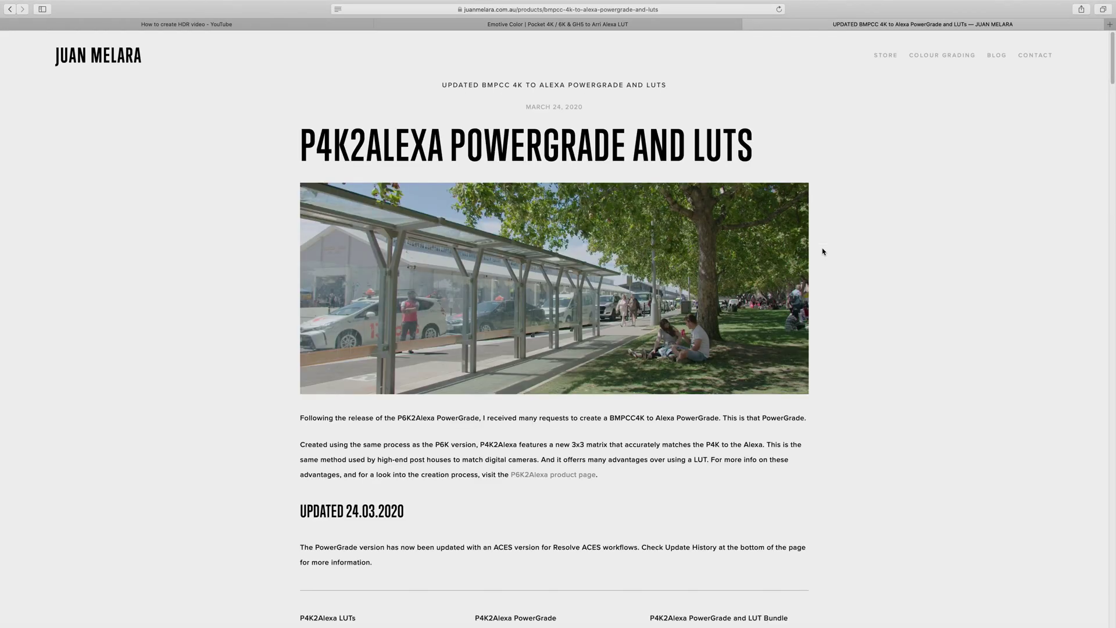
scroll(823, 251, "down", 5)
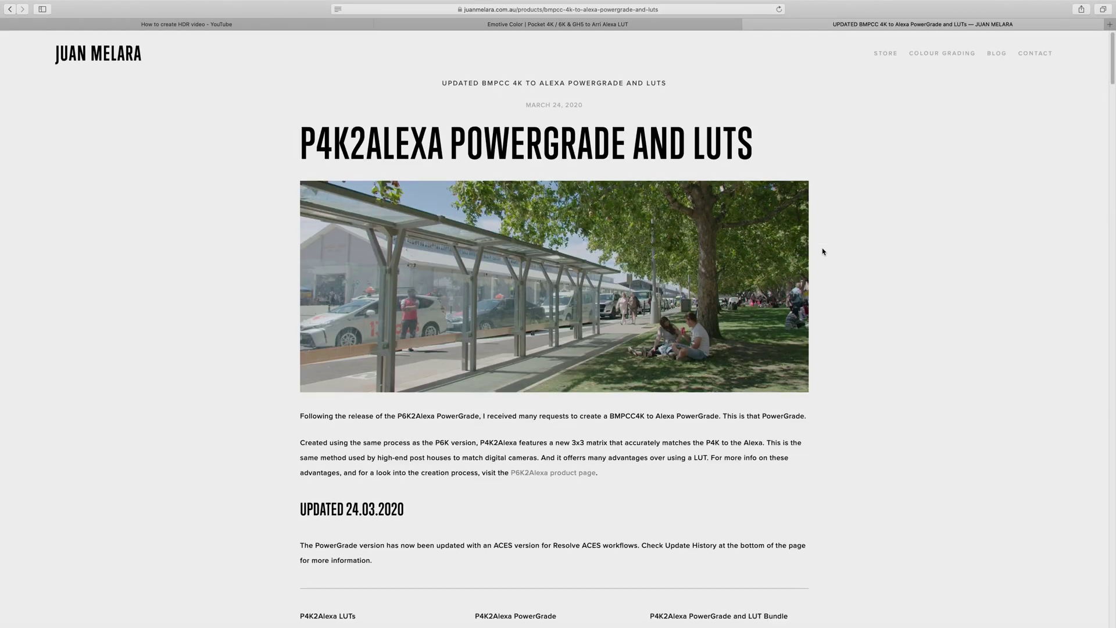
scroll(823, 251, "down", 5)
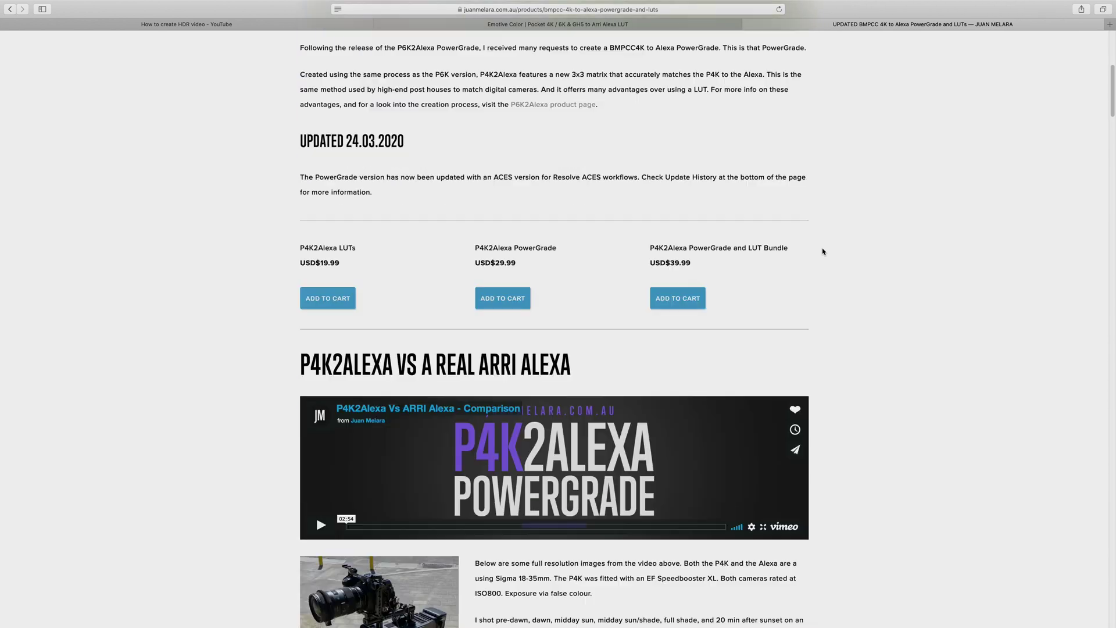
scroll(823, 251, "down", 1)
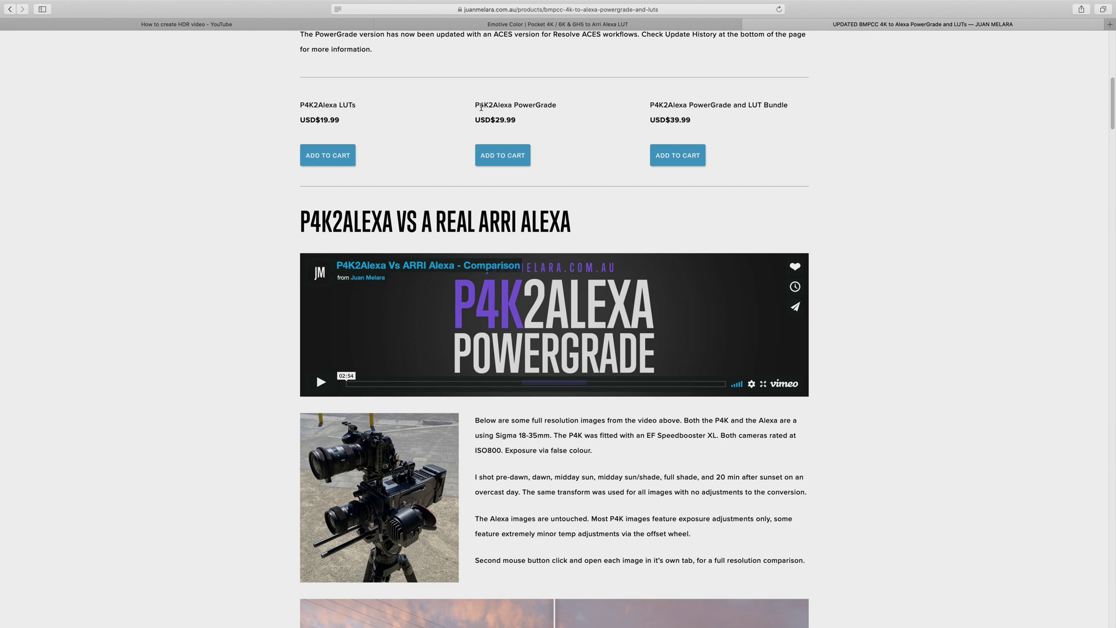
left_click_drag(476, 104, 520, 113)
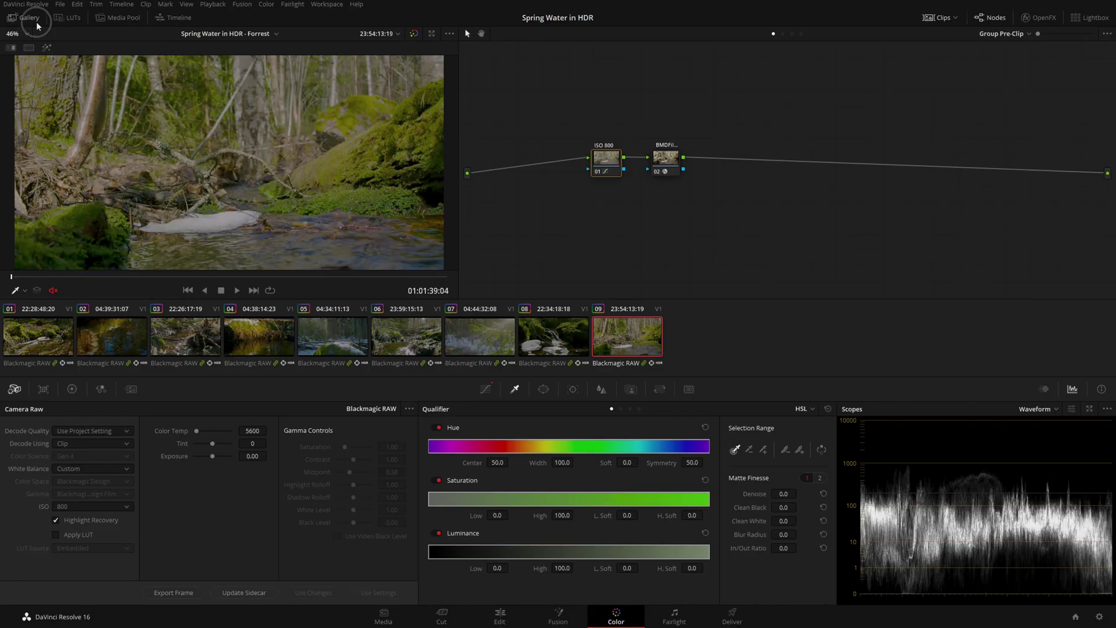
left_click(29, 18)
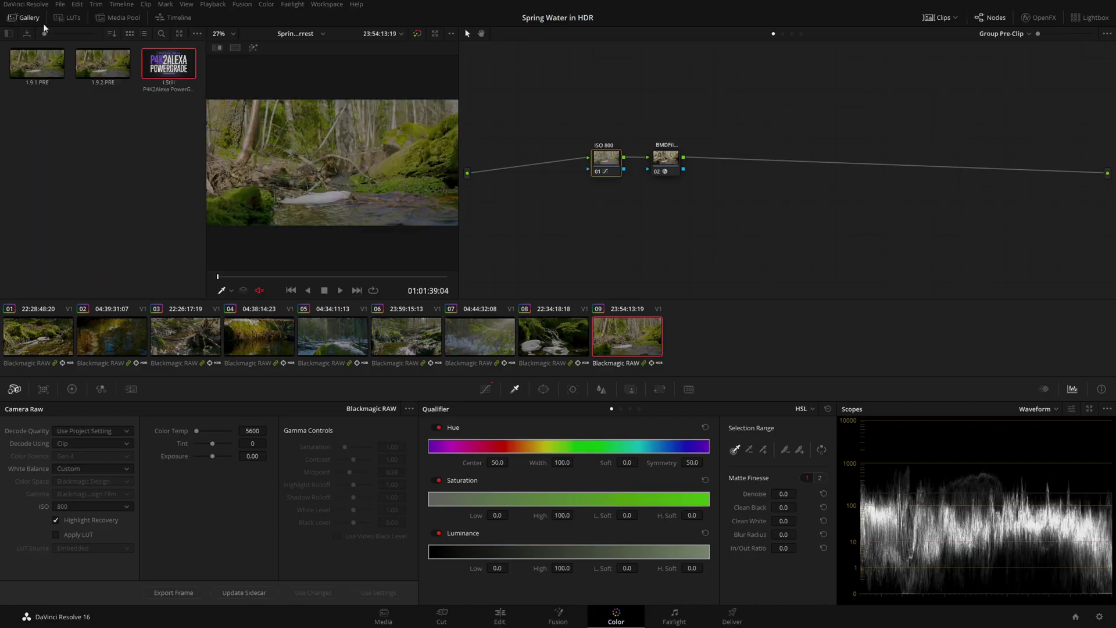
right_click(164, 60)
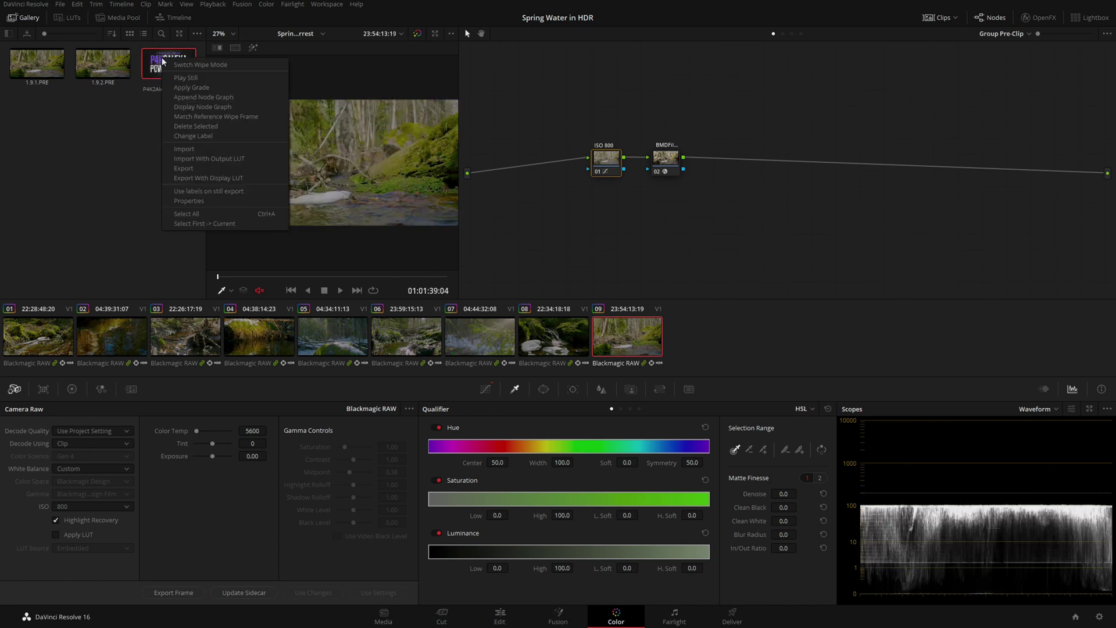
left_click(203, 107)
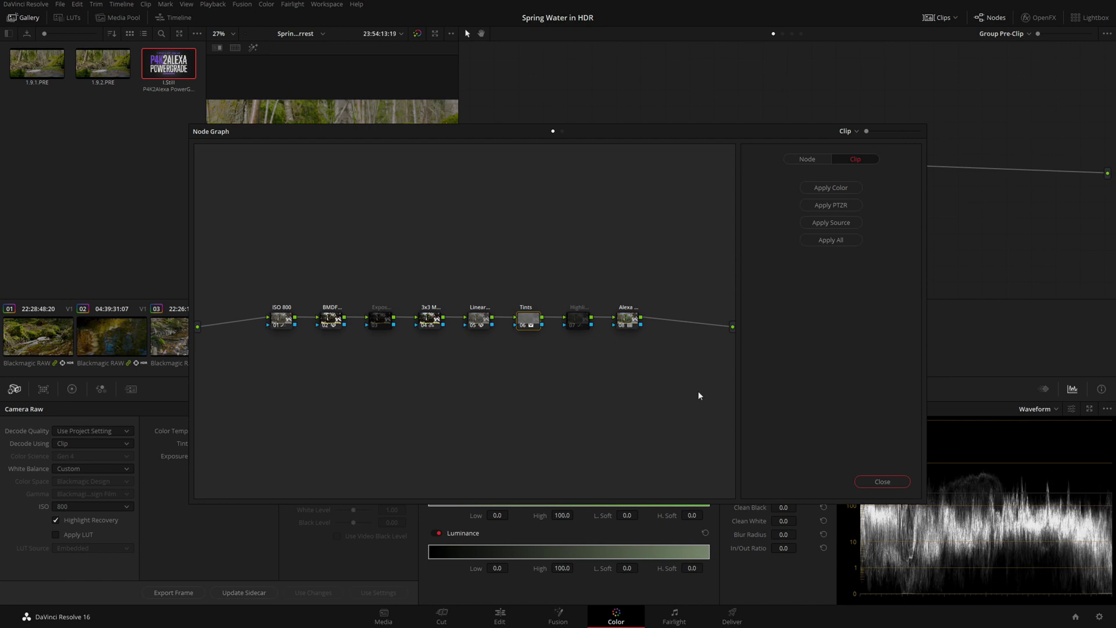
left_click(882, 481)
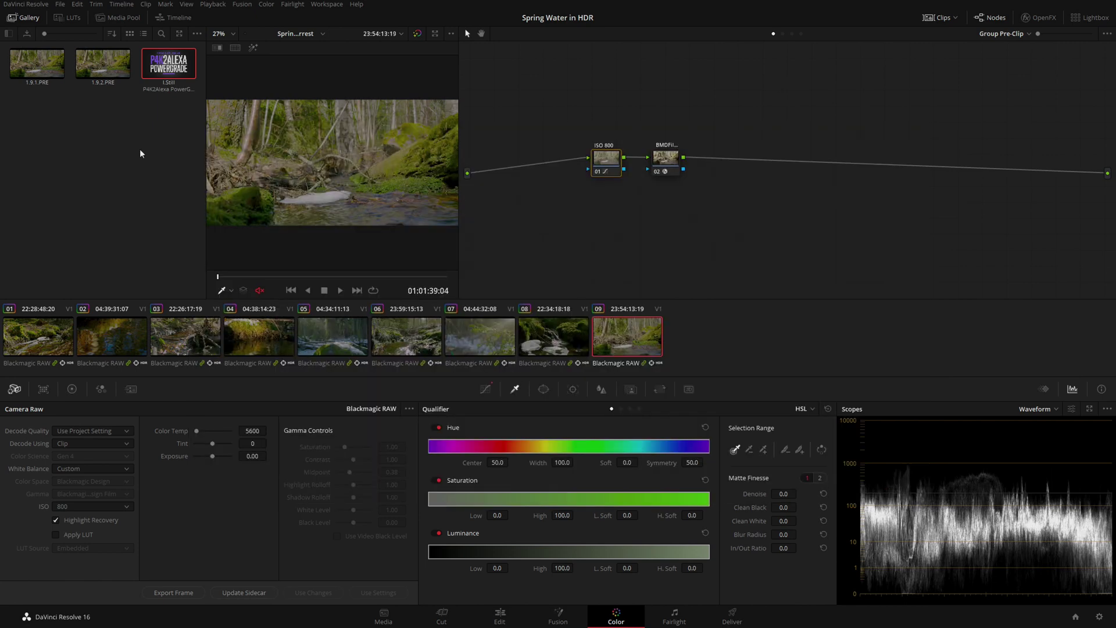
left_click(20, 19)
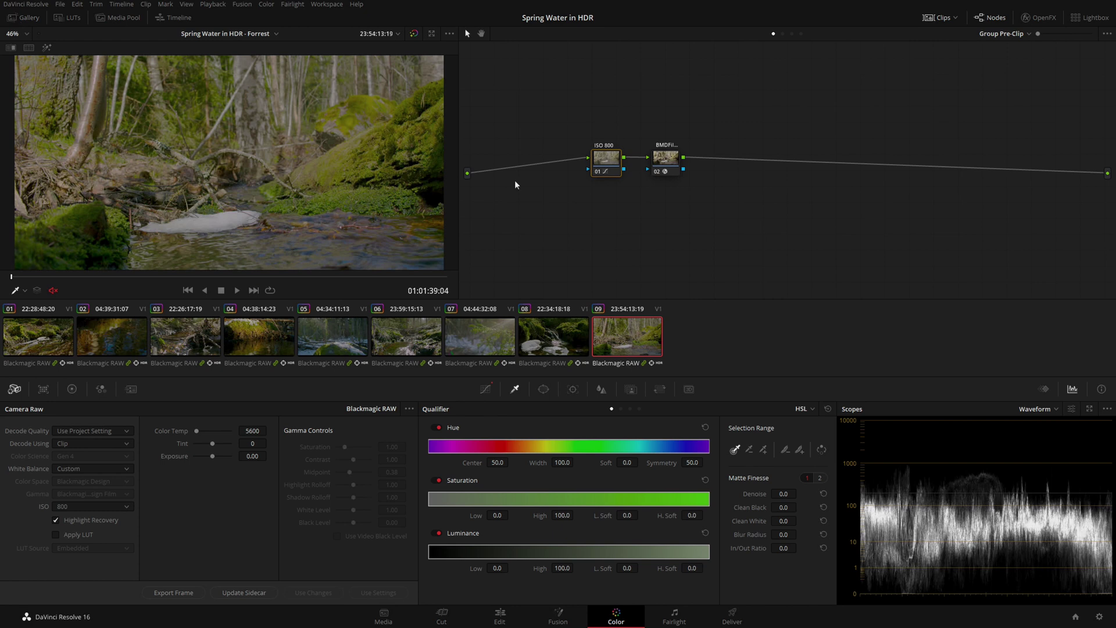
left_click(989, 36)
left_click(1007, 54)
Step: In Color Management, keep DaVinci YRGB Color Managed science and Bypass input color space
left_click(1098, 616)
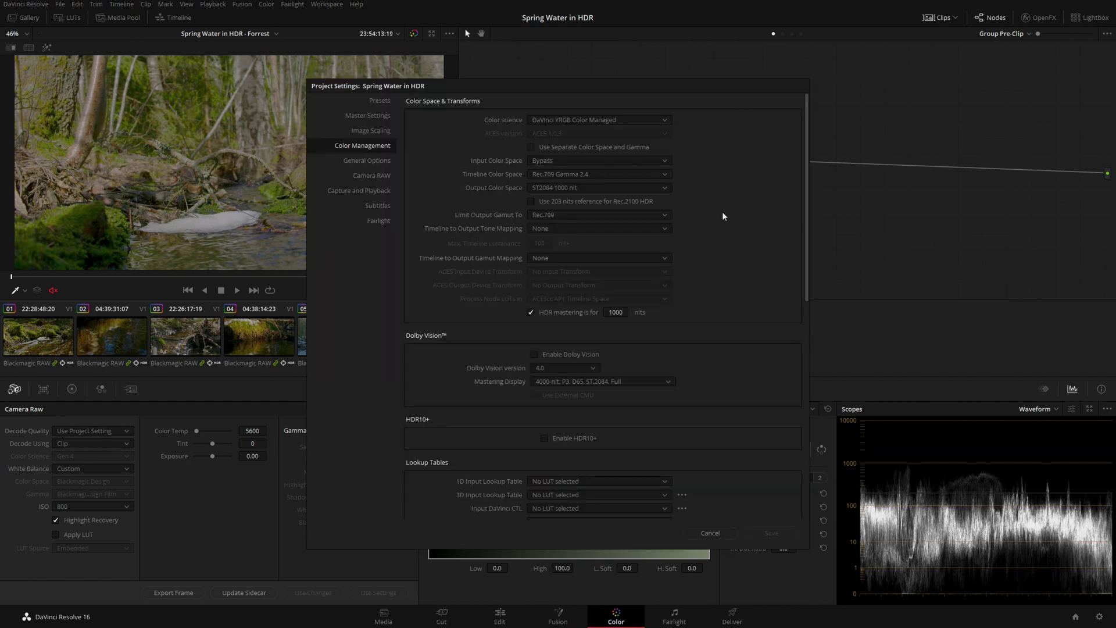
left_click(665, 120)
left_click(665, 120)
left_click(665, 160)
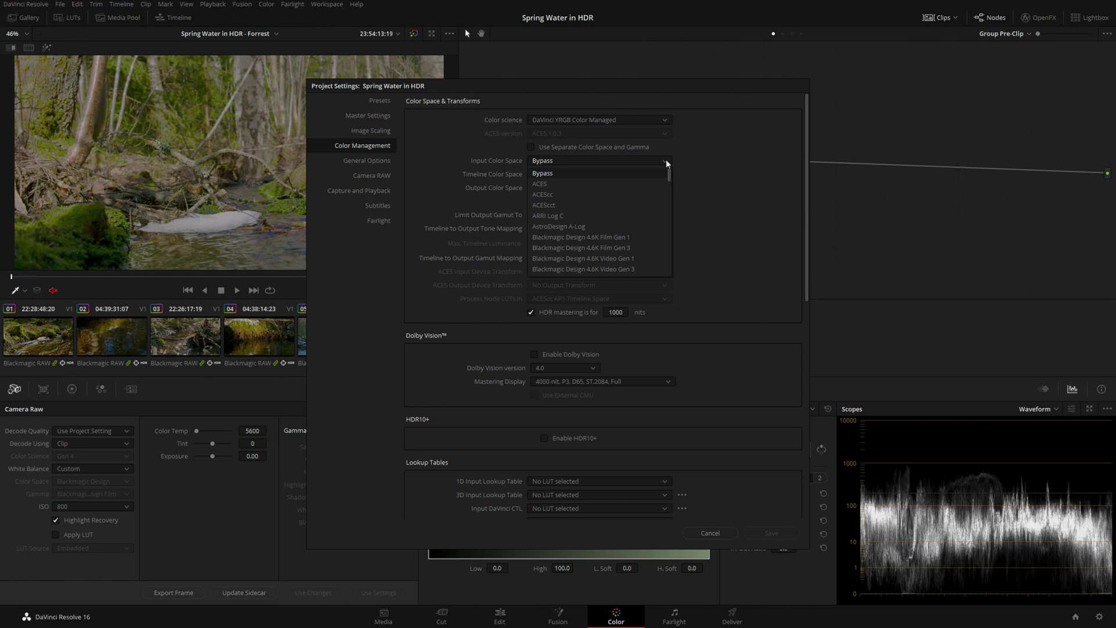
left_click(665, 161)
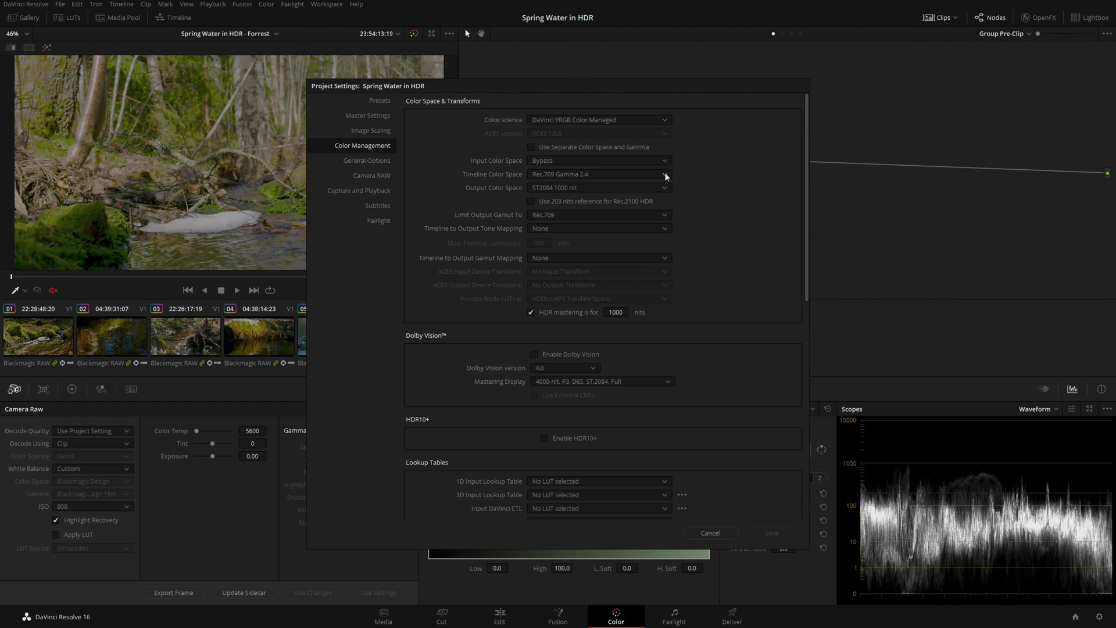
Step: Keep the timeline color space at Rec.709 Gamma 2.4, with ST2084 1000 nit output
left_click(666, 175)
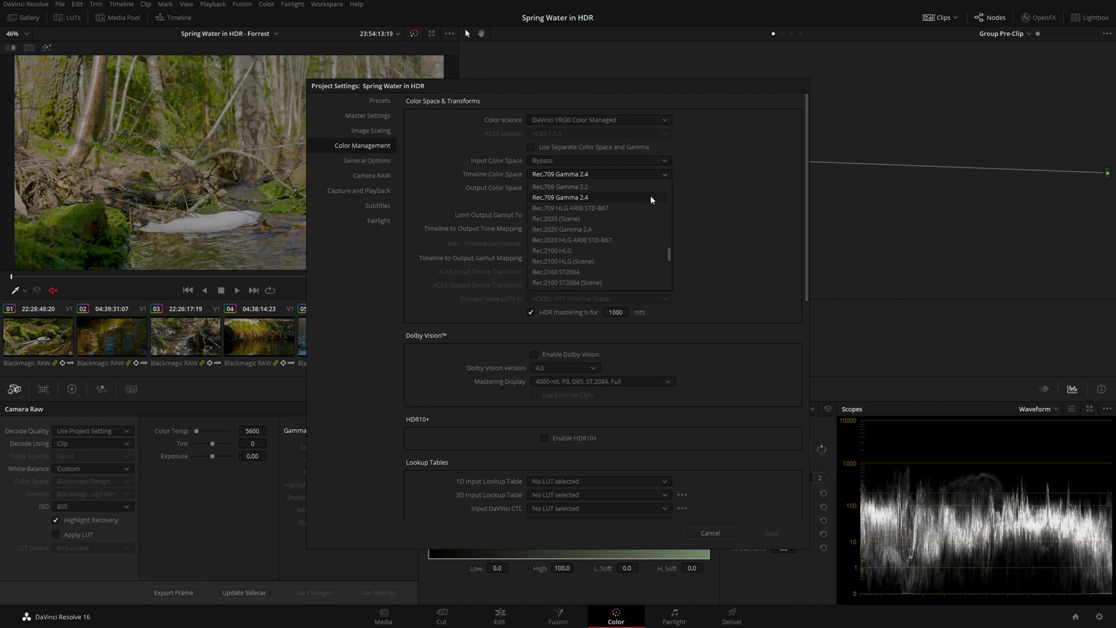
scroll(650, 196, "up", 10)
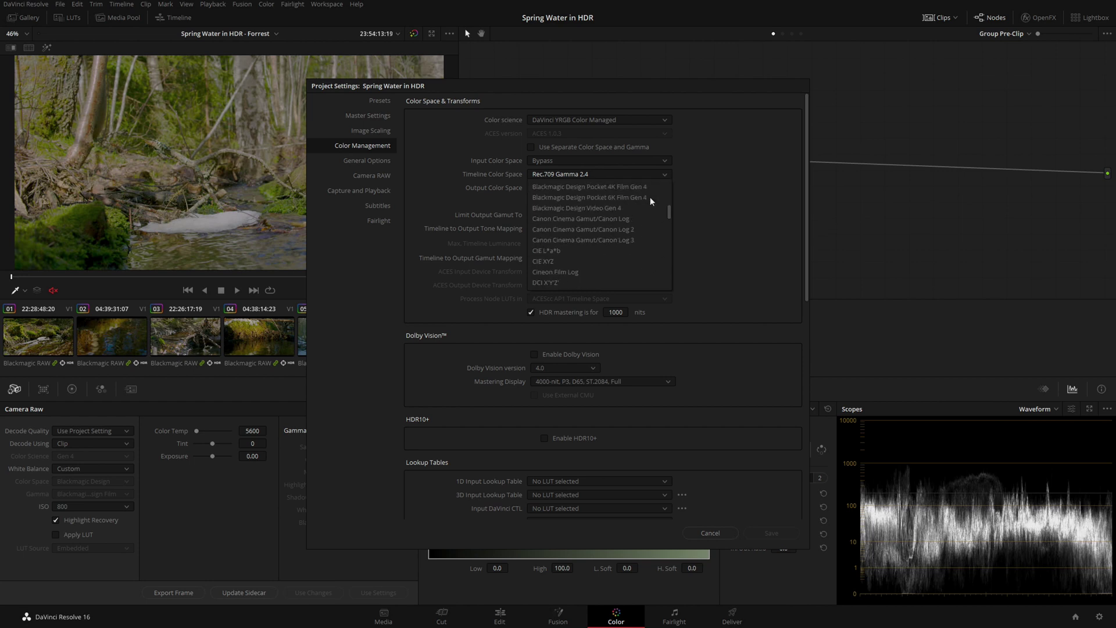
scroll(650, 196, "up", 6)
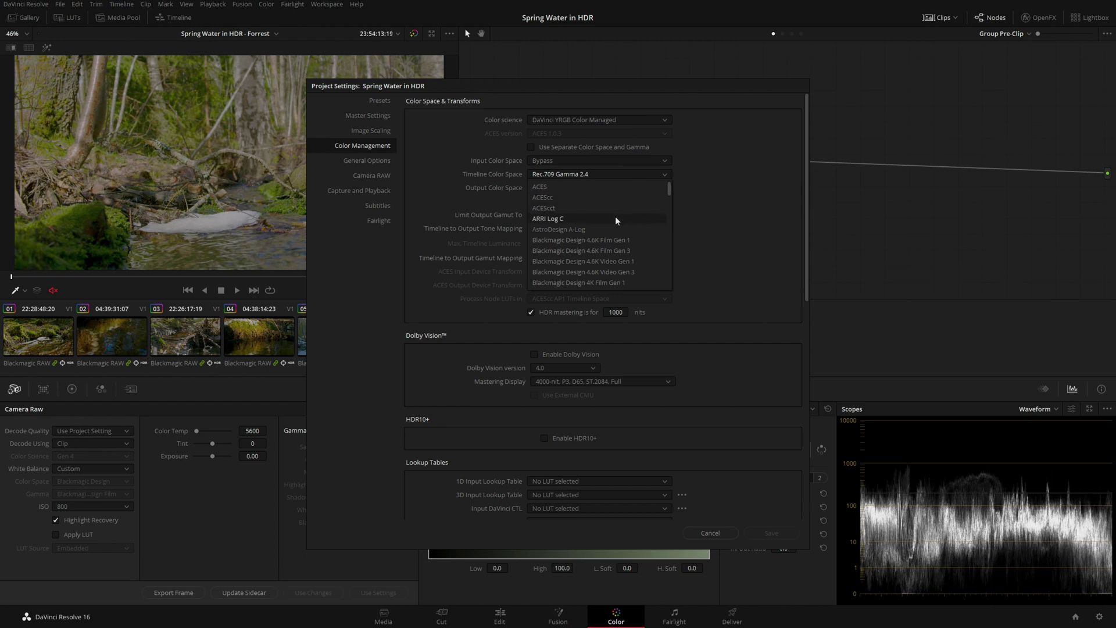
scroll(616, 218, "down", 5)
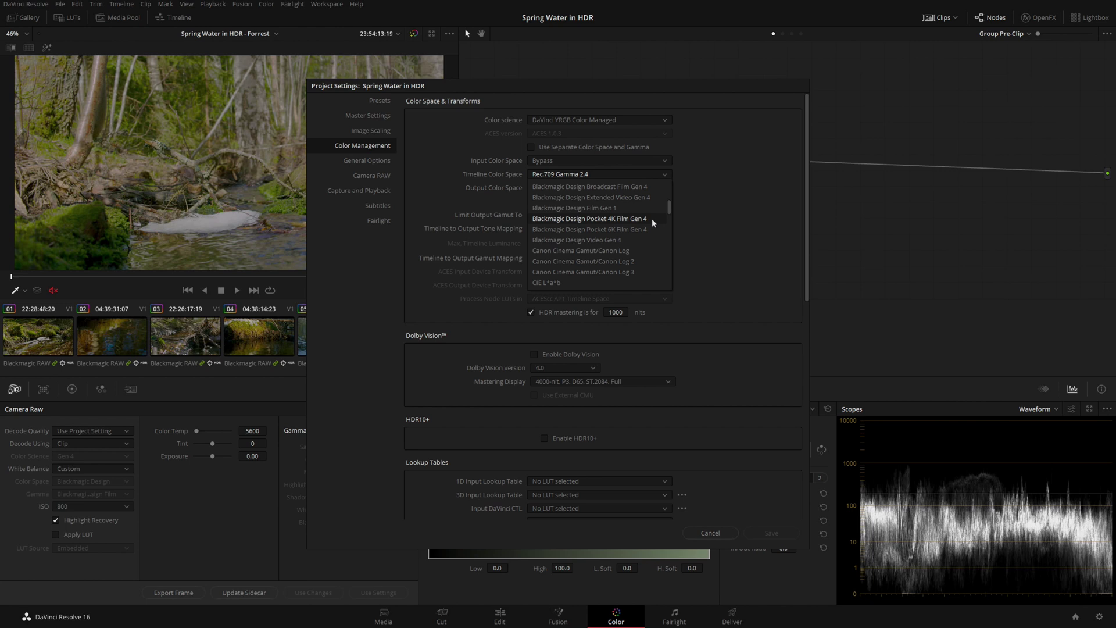
scroll(651, 218, "down", 8)
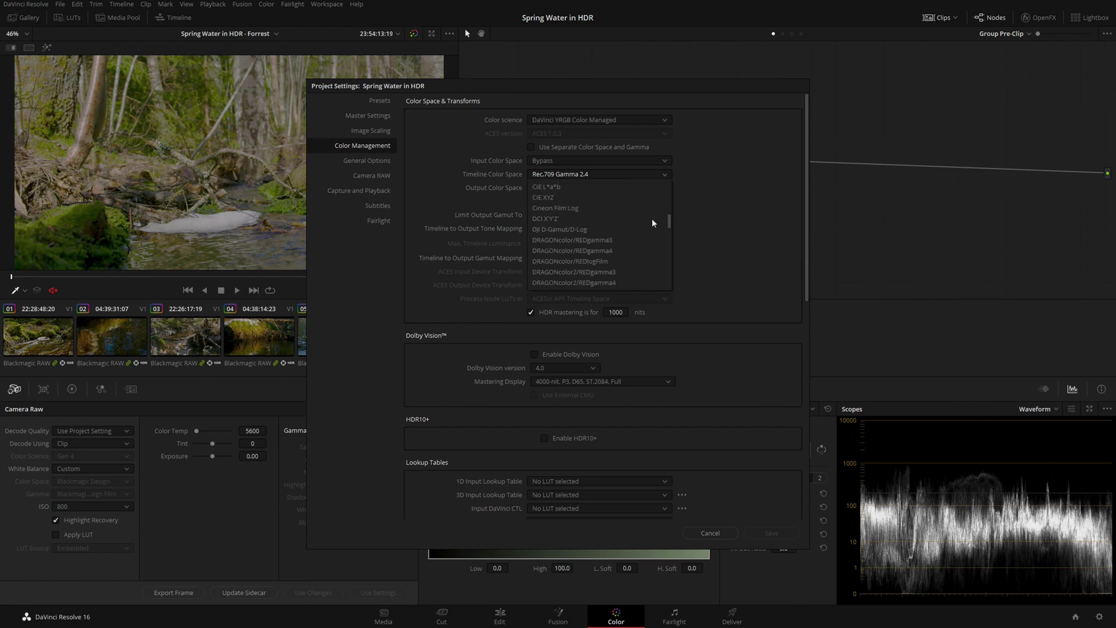
scroll(651, 220, "down", 3)
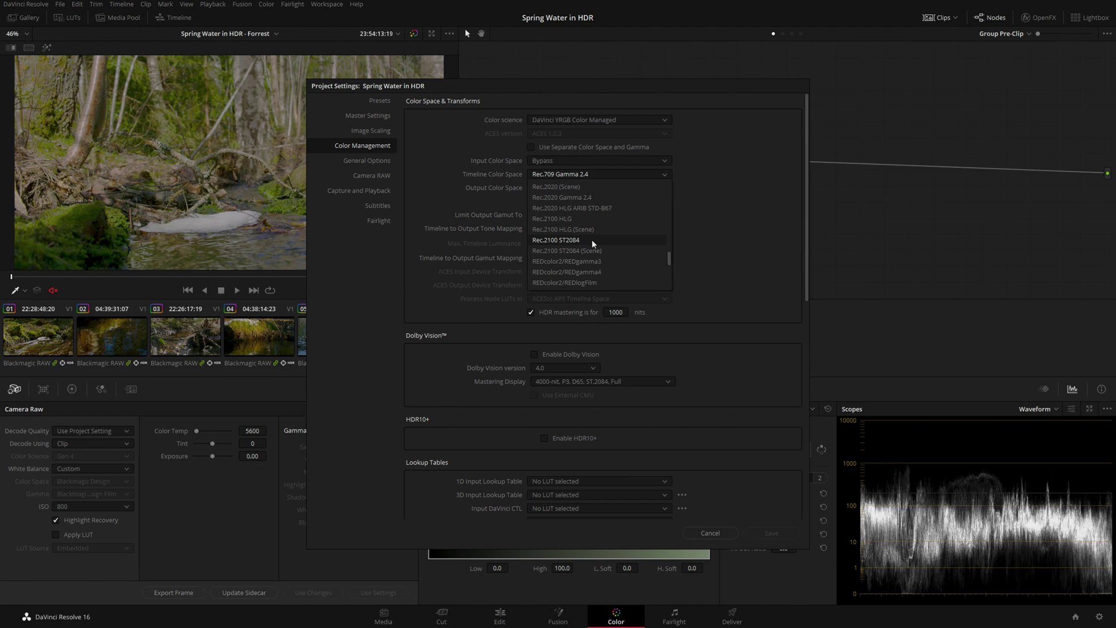
scroll(592, 239, "up", 3)
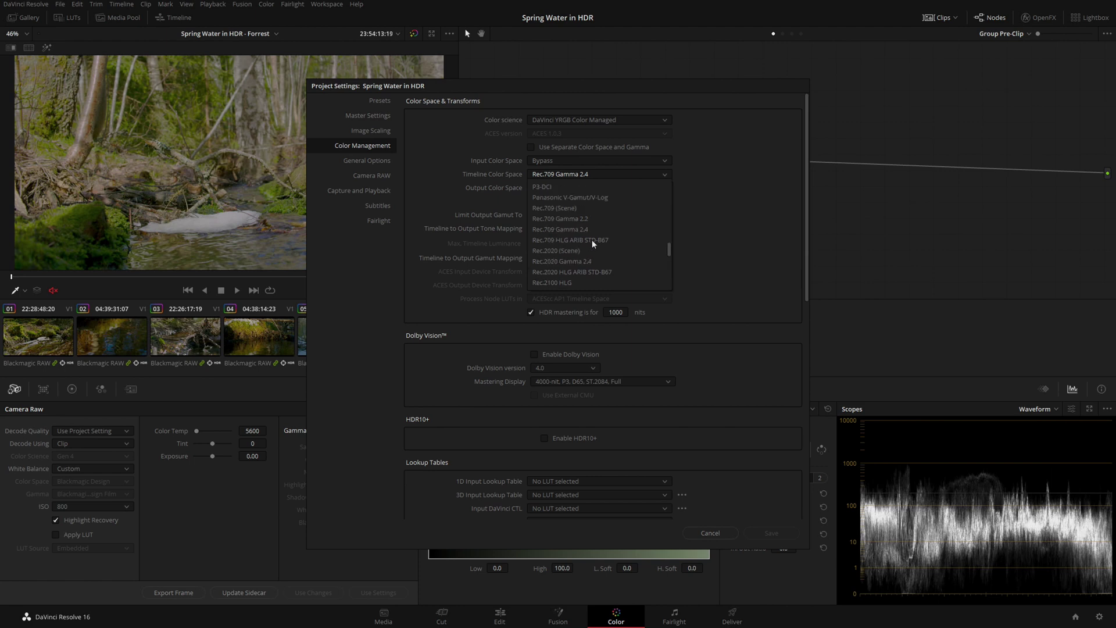
left_click(592, 230)
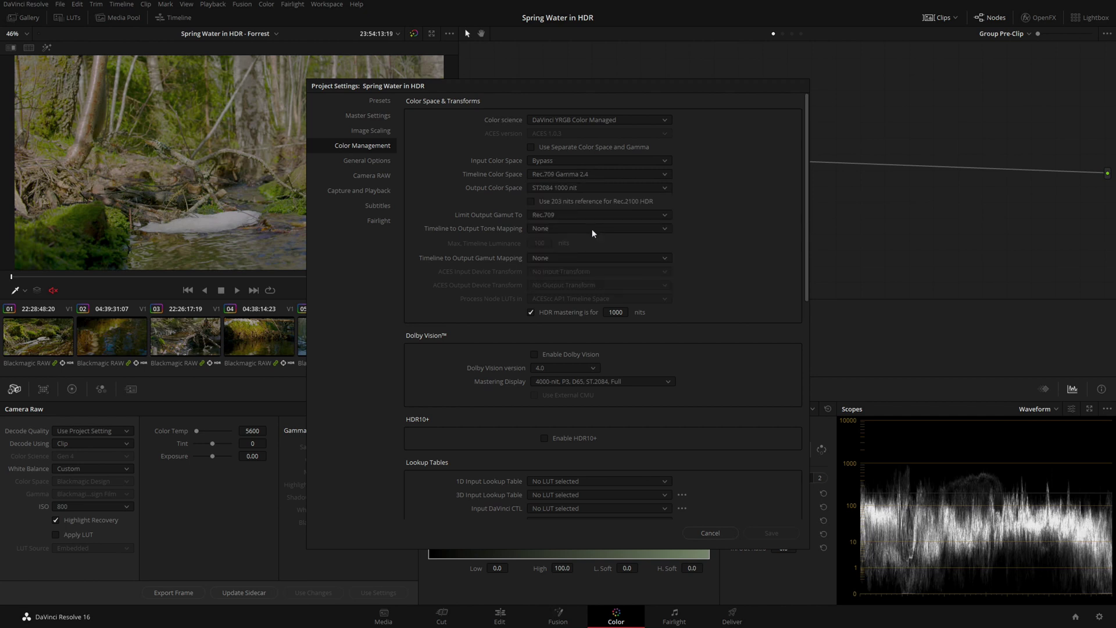
Step: Cancel Project Settings, leave ISO at 800, and toggle the ISO 800 node off and on to compare
left_click(712, 528)
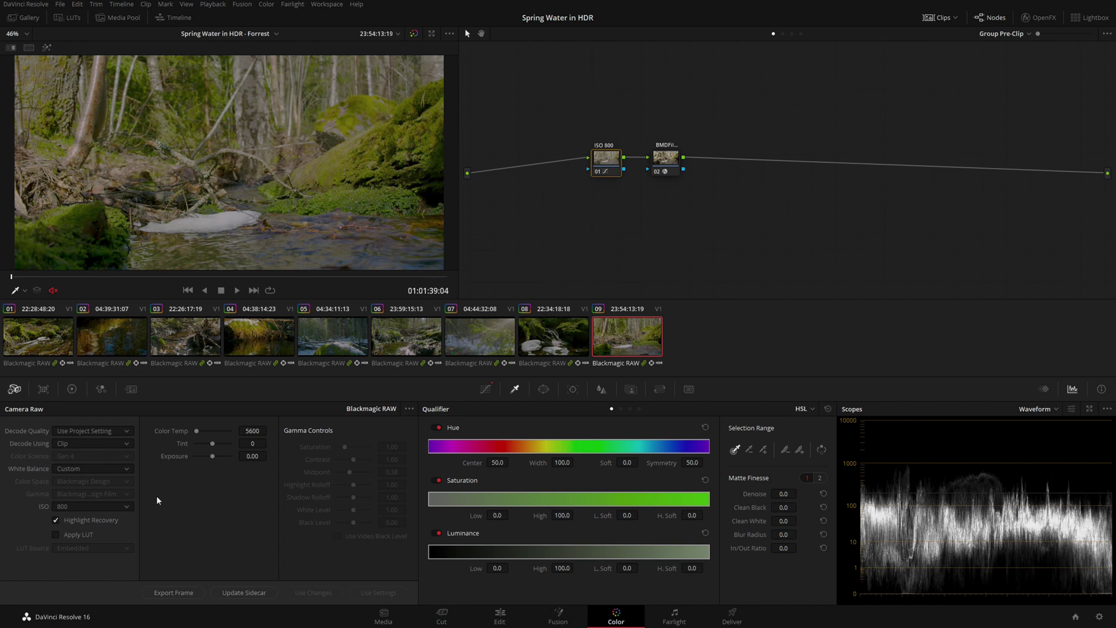
left_click(126, 508)
left_click(126, 508)
key("ctrl+d")
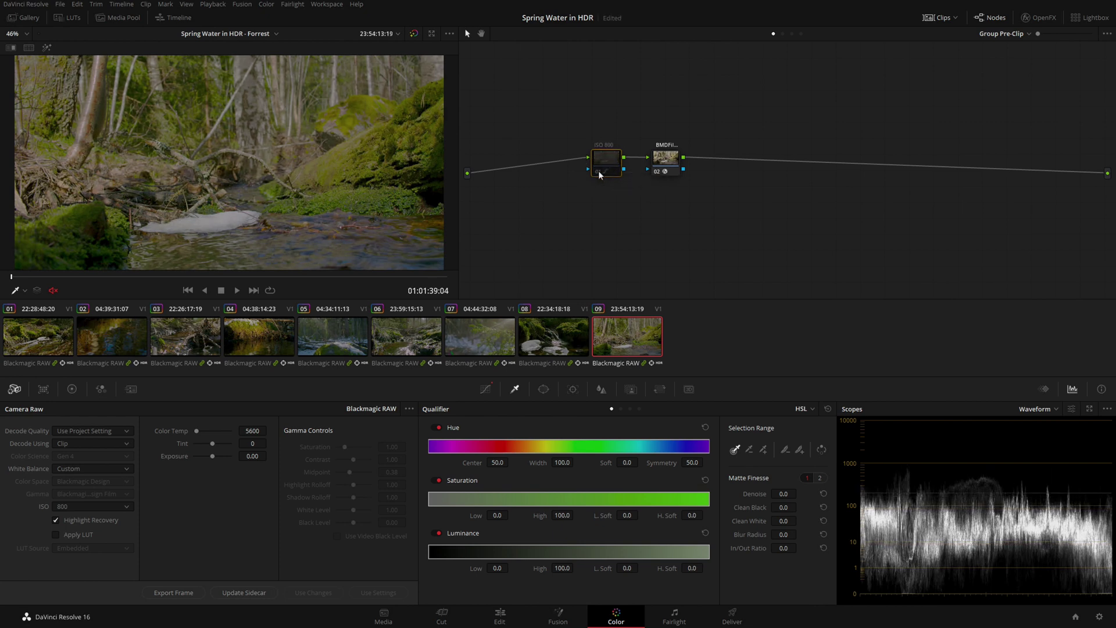
key("ctrl+d")
left_click(675, 160)
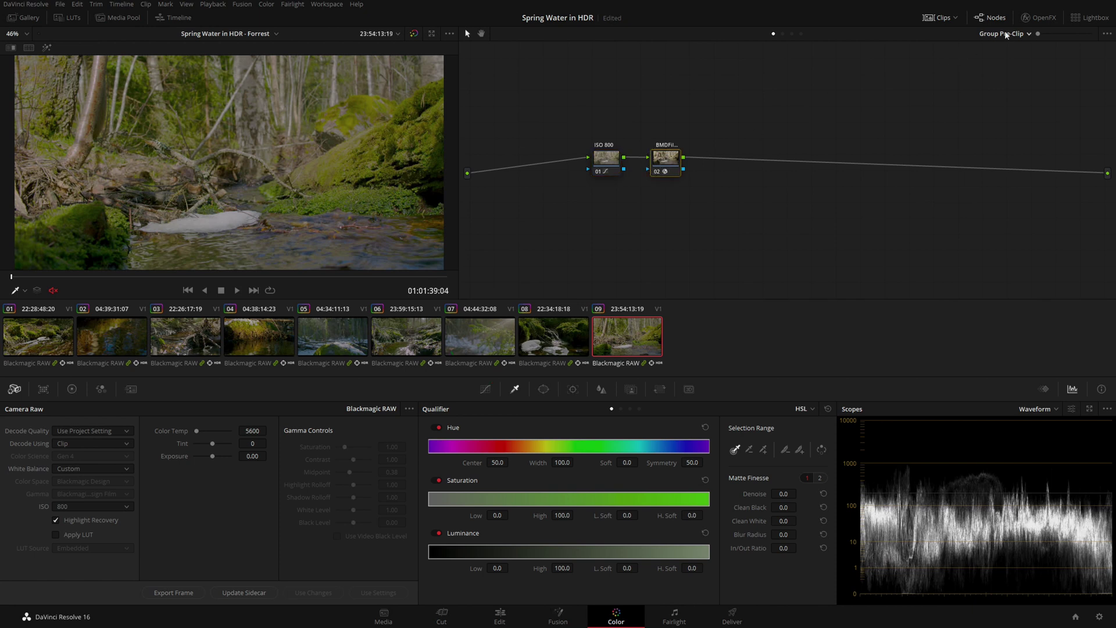
left_click(1038, 17)
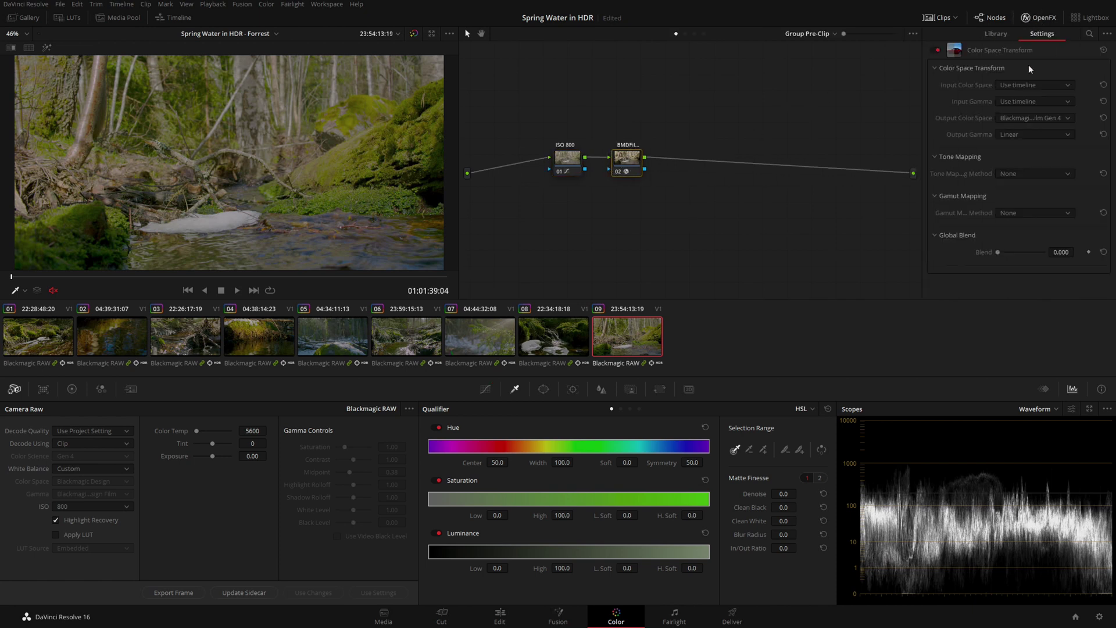
left_click(1024, 135)
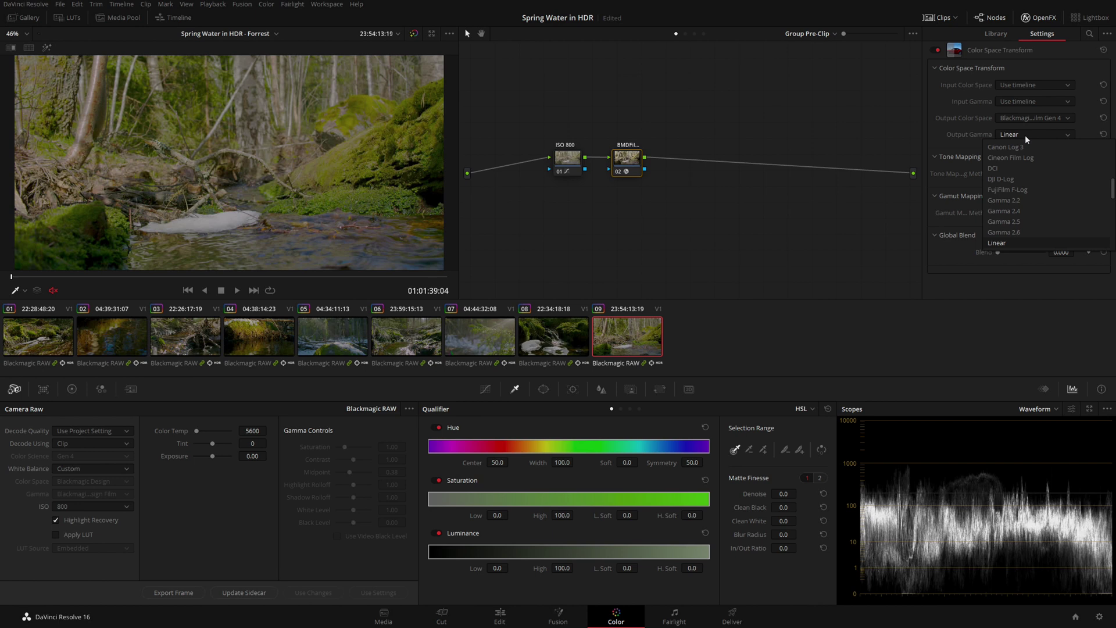
left_click(1025, 135)
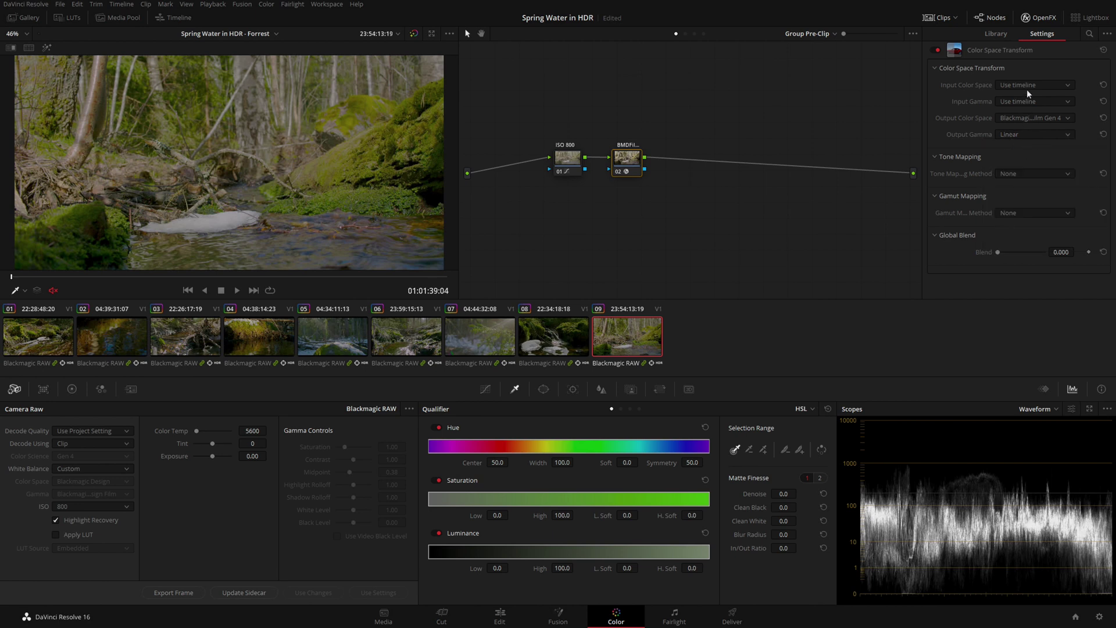
left_click(1037, 120)
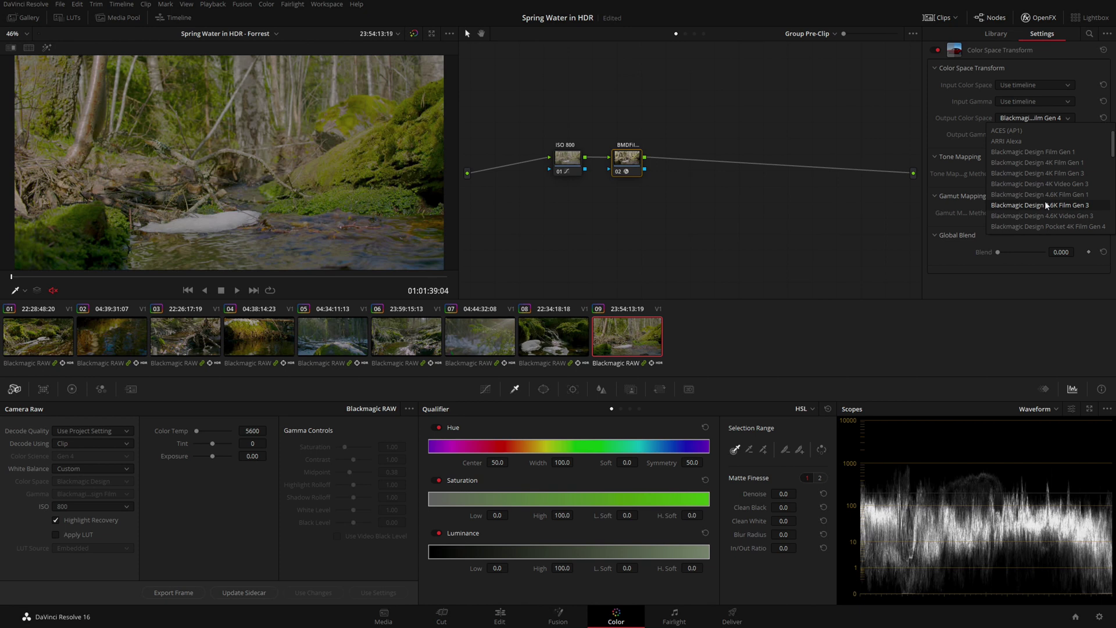
left_click(1022, 227)
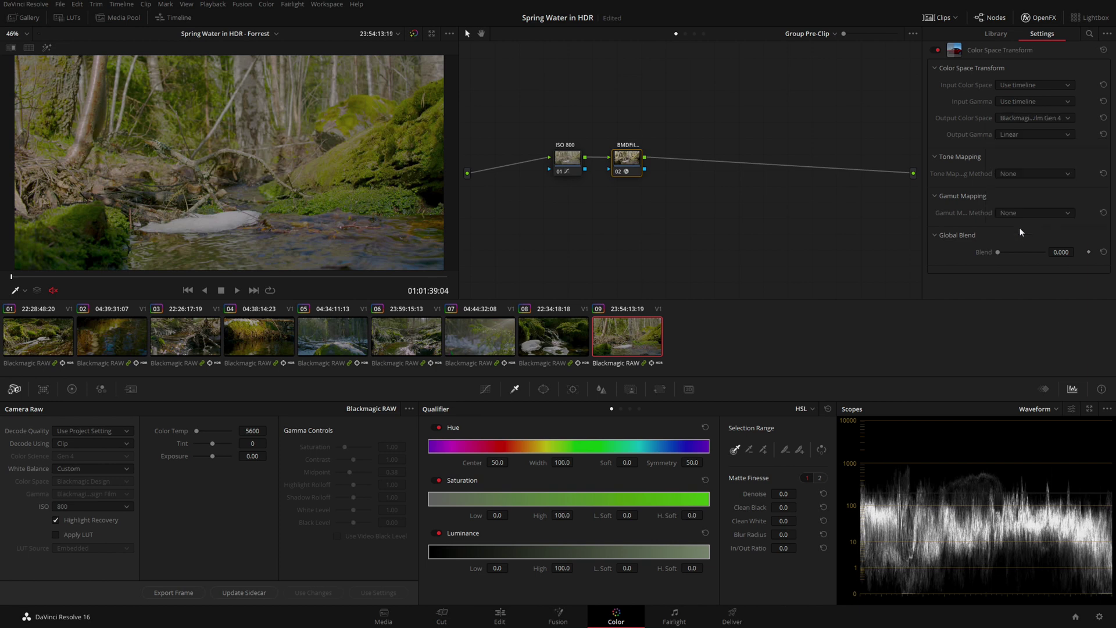
left_click(1042, 17)
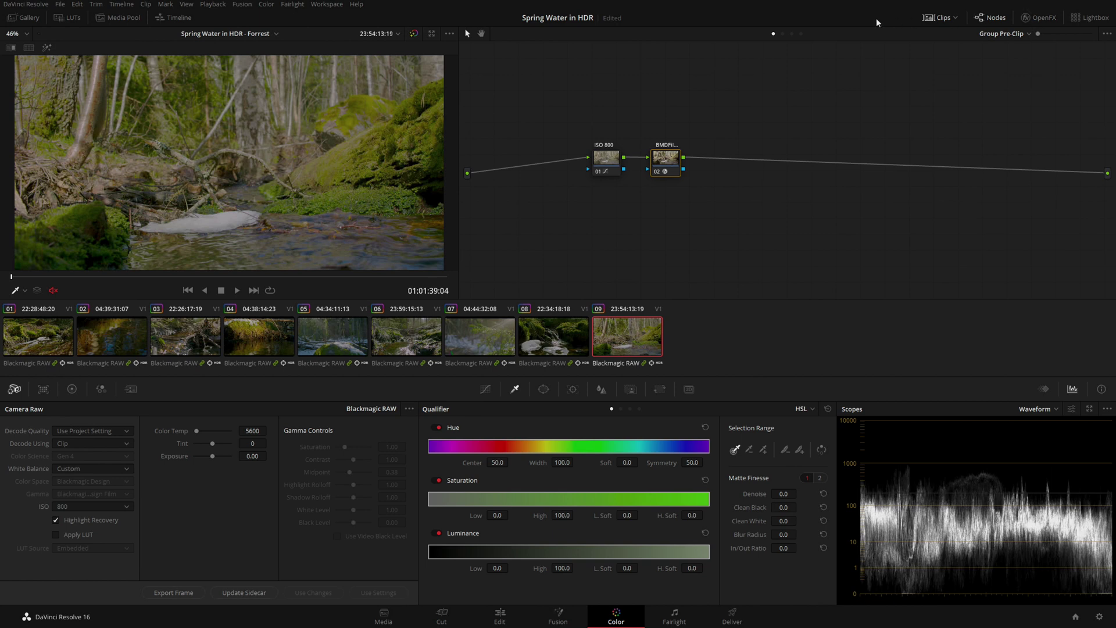
Step: In the Clip group, raise and lower the Exposure node's master Gain, toggling it to compare
left_click(783, 33)
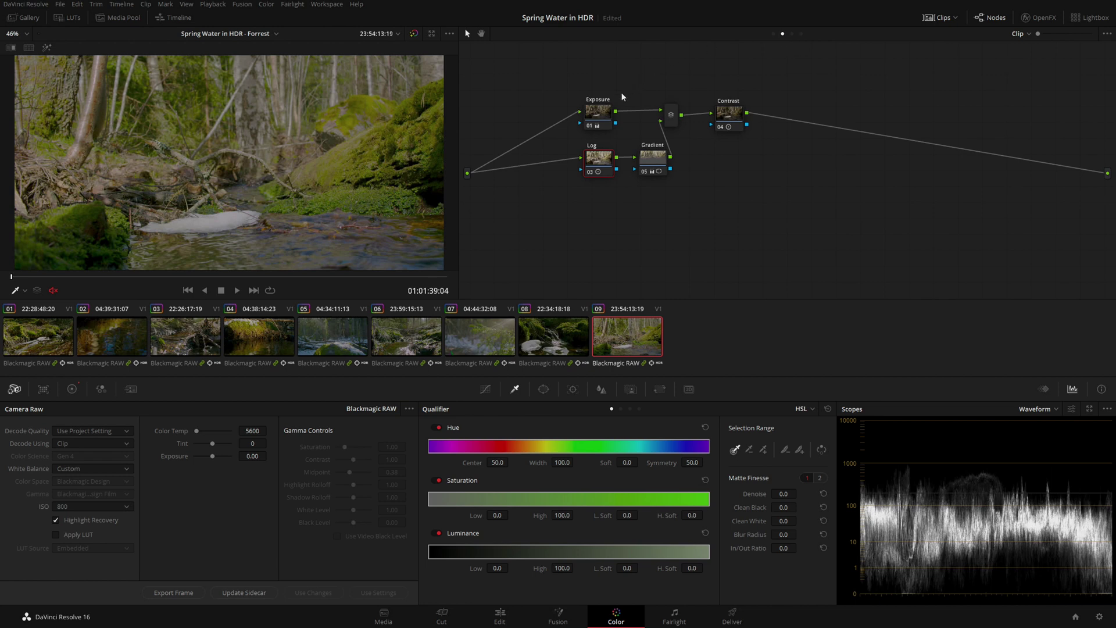
left_click(604, 108)
left_click(77, 388)
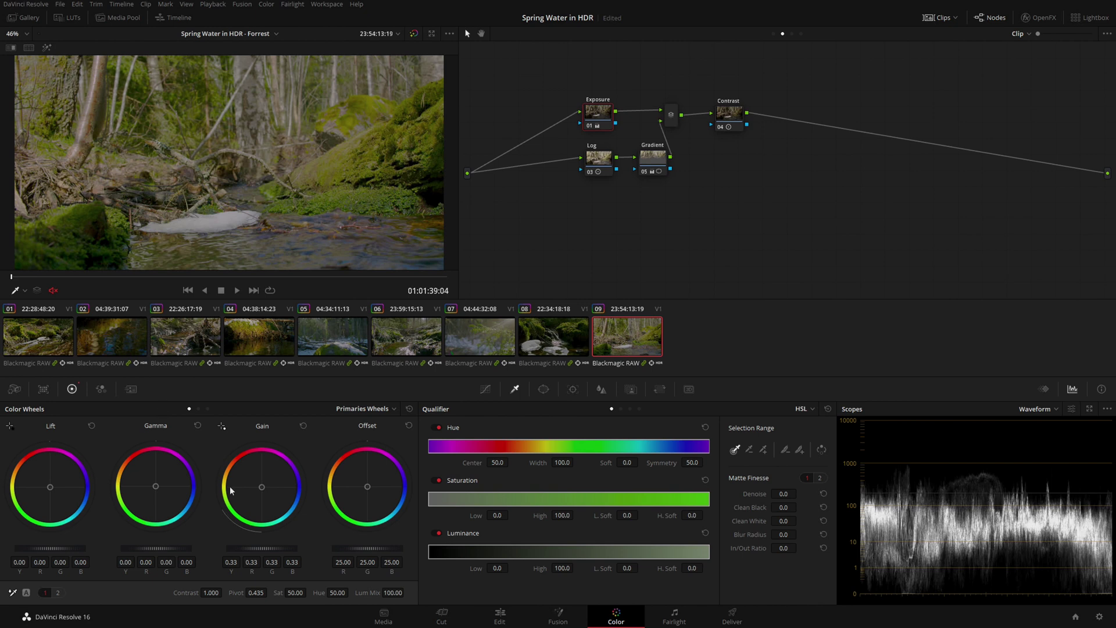
left_click_drag(245, 546, 311, 545)
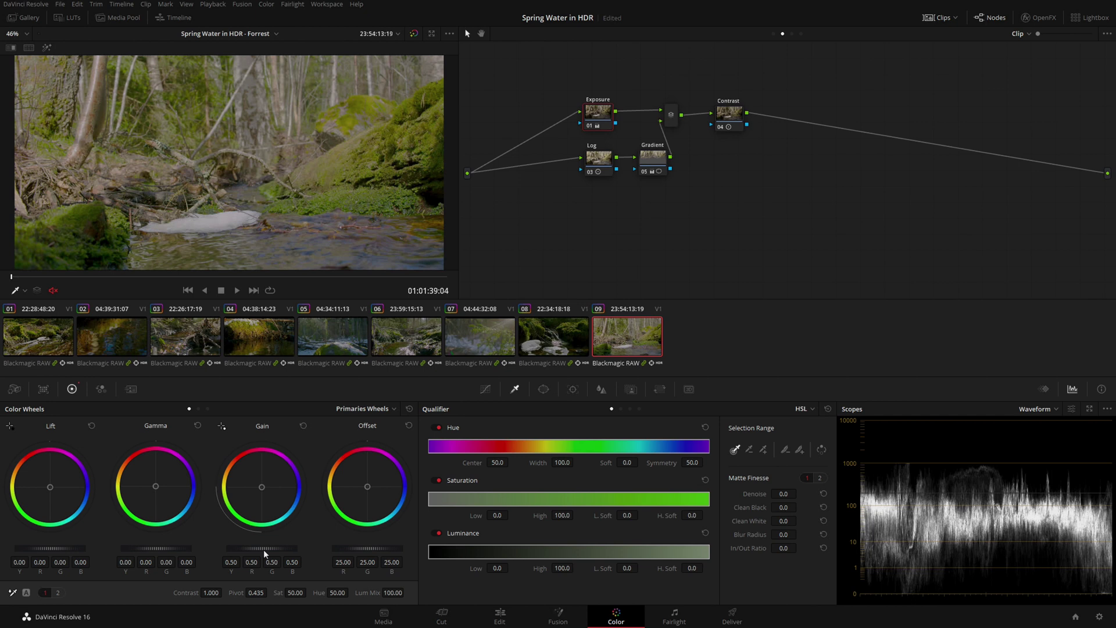
key("ctrl+d")
key("ctrl+d")
left_click_drag(280, 549, 162, 556)
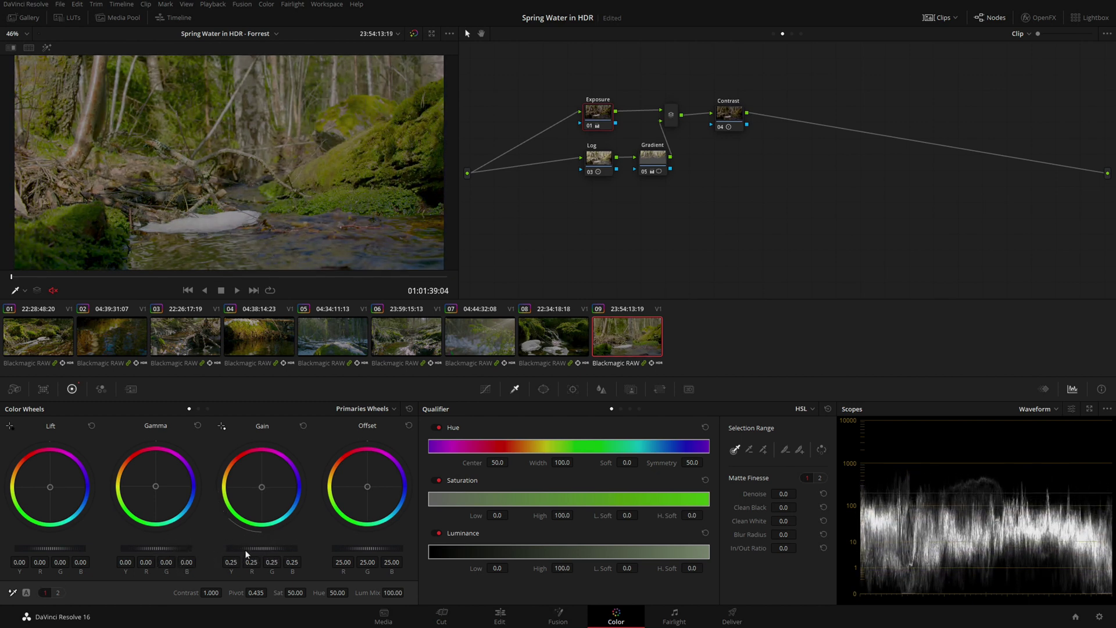
key("ctrl+d")
key("ctrl+d")
key("ctrl+d")
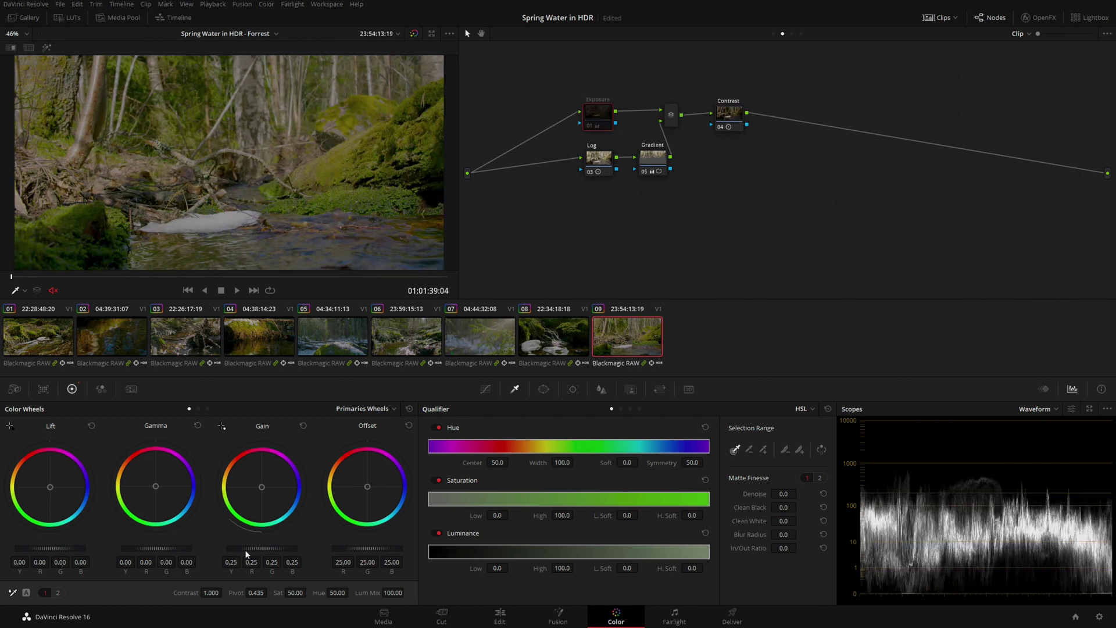
key("ctrl+d")
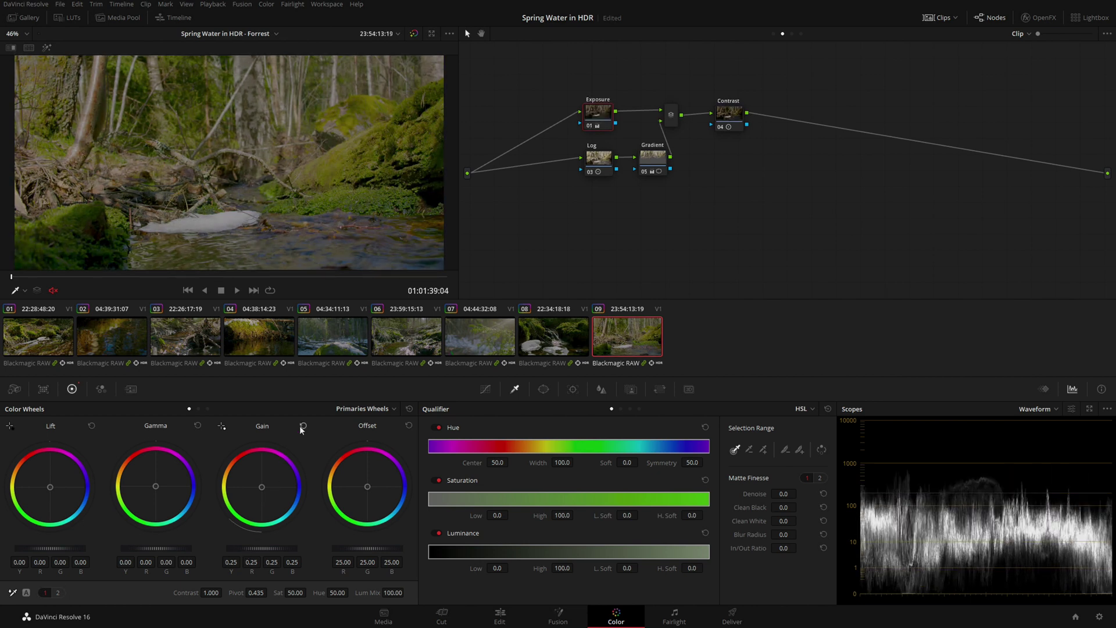
Step: Reset and boost Exposure gain, compare, undo back to 0.33, then select Gradient and Contrast nodes
left_click(302, 425)
left_click_drag(232, 546, 642, 568)
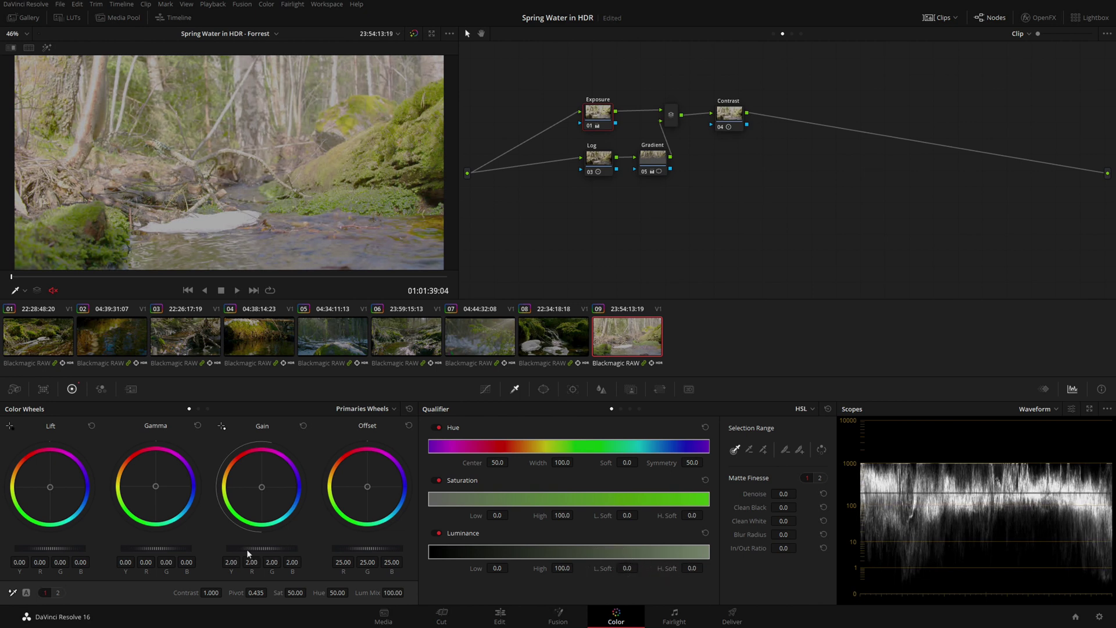
key("ctrl+d")
key("ctrl+d")
key("ctrl+d")
key("ctrl+d")
key("ctrl+z")
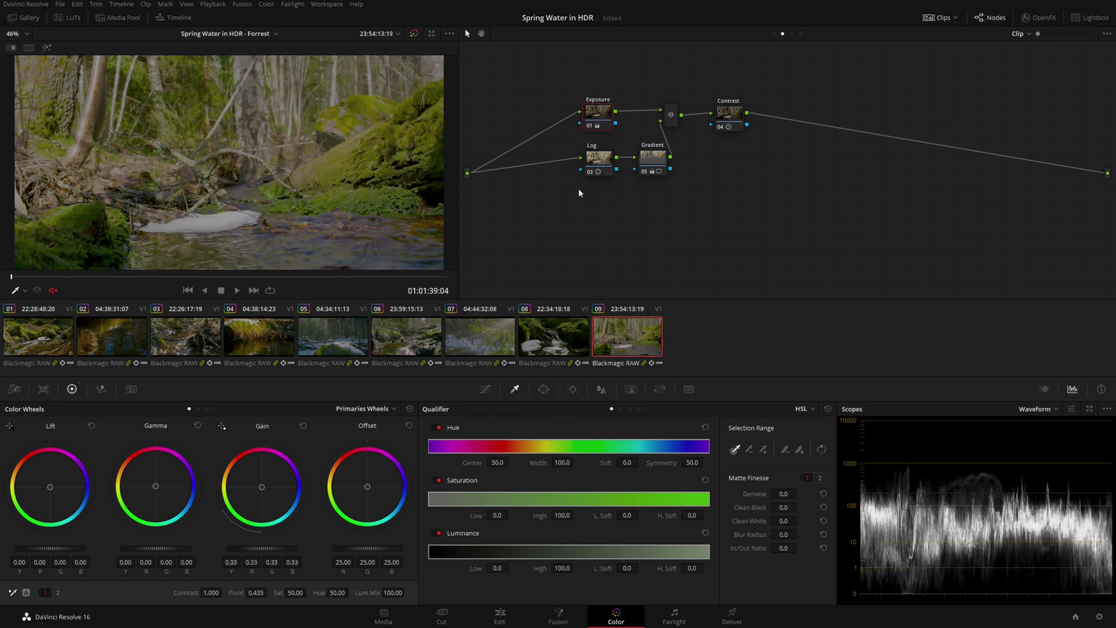
left_click(651, 163)
left_click(730, 116)
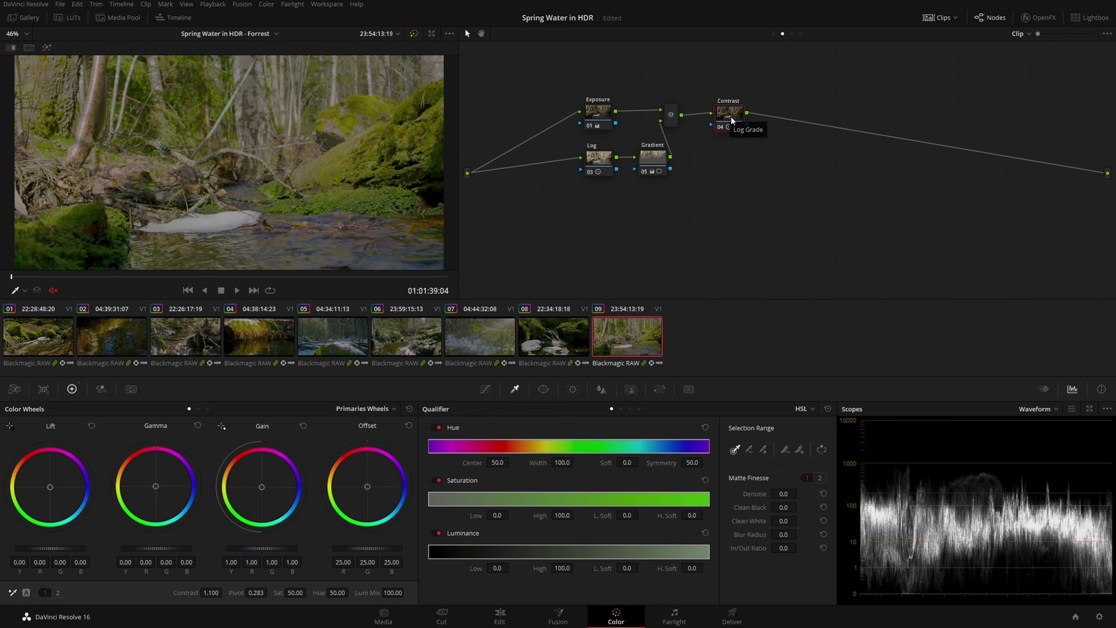
Step: Toggle the Post-Clip 3x3 Matrix and Tints nodes to compare, then view the Linear node's Linear-to-LogC transform
left_click(791, 34)
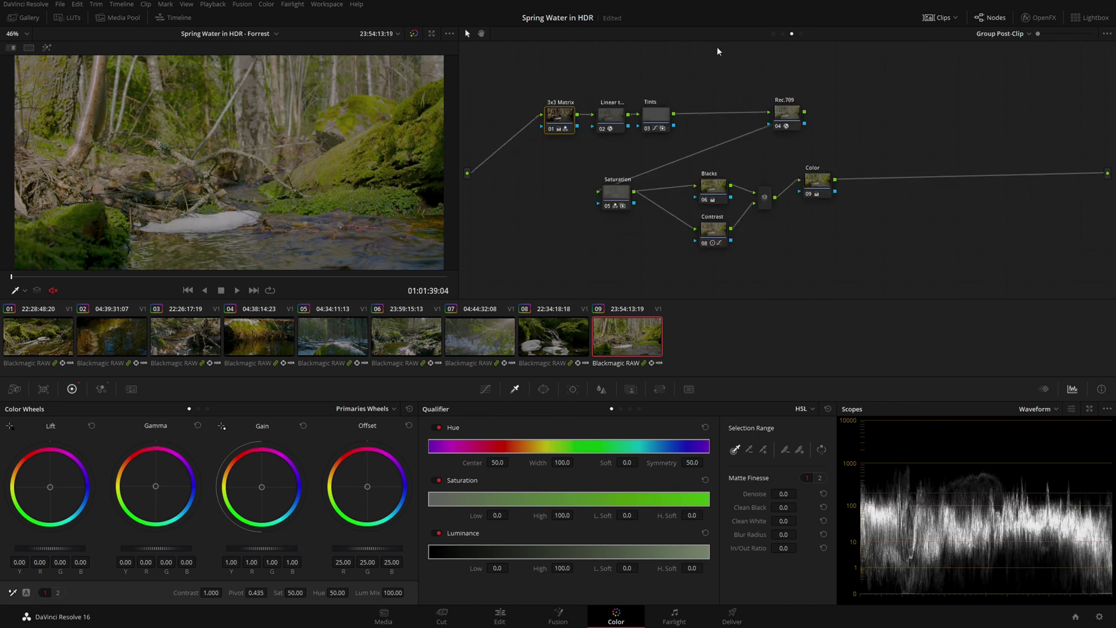
left_click_drag(499, 62, 669, 148)
left_click(556, 135)
left_click(652, 120)
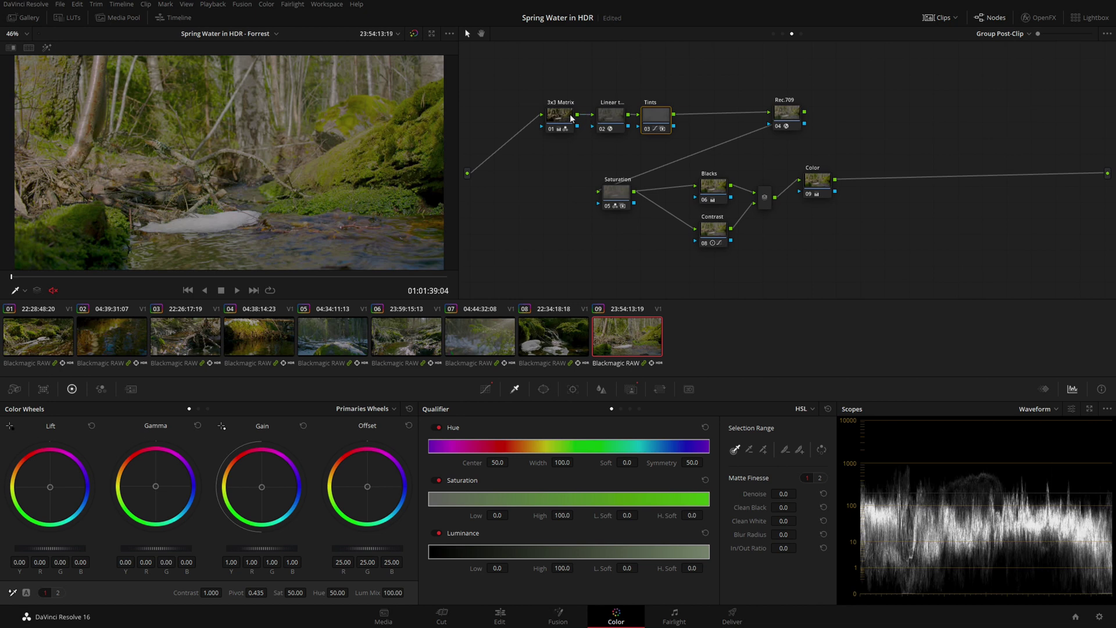
key("ctrl+d")
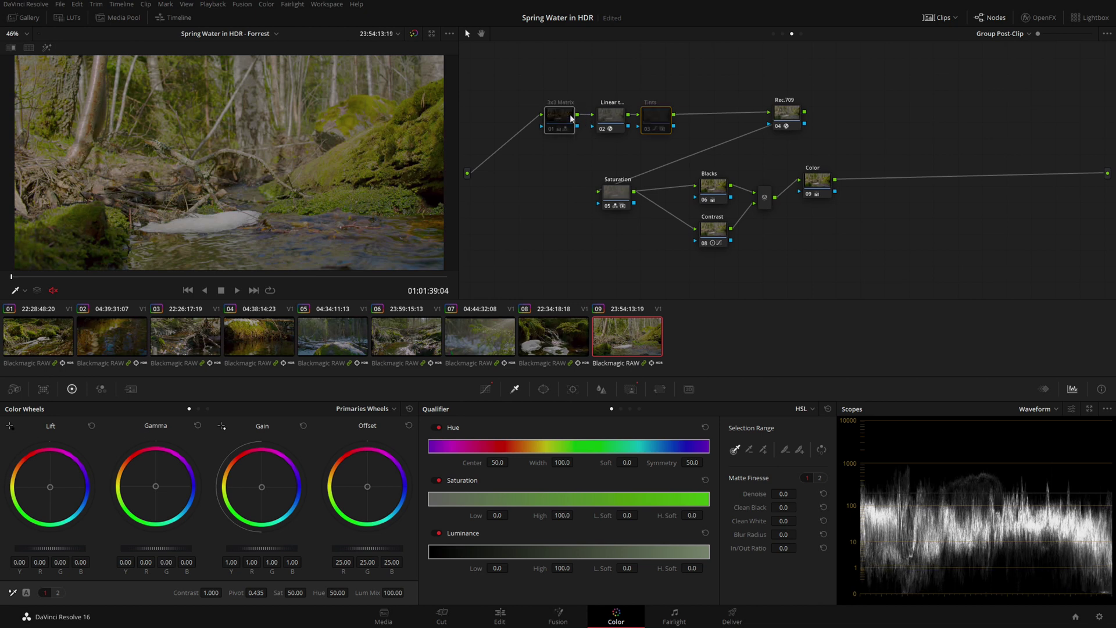
key("ctrl+d")
key("ctrl+d")
key("ctrl+d")
key("ctrl+d")
key("ctrl+d")
key("ctrl+d")
key("ctrl+d")
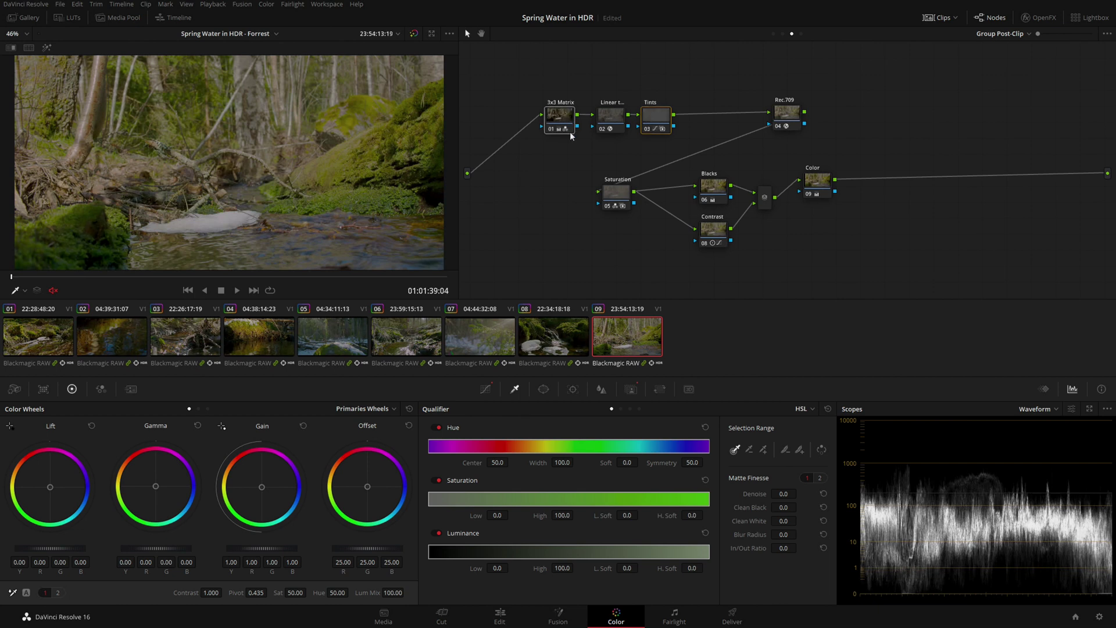
left_click(605, 115)
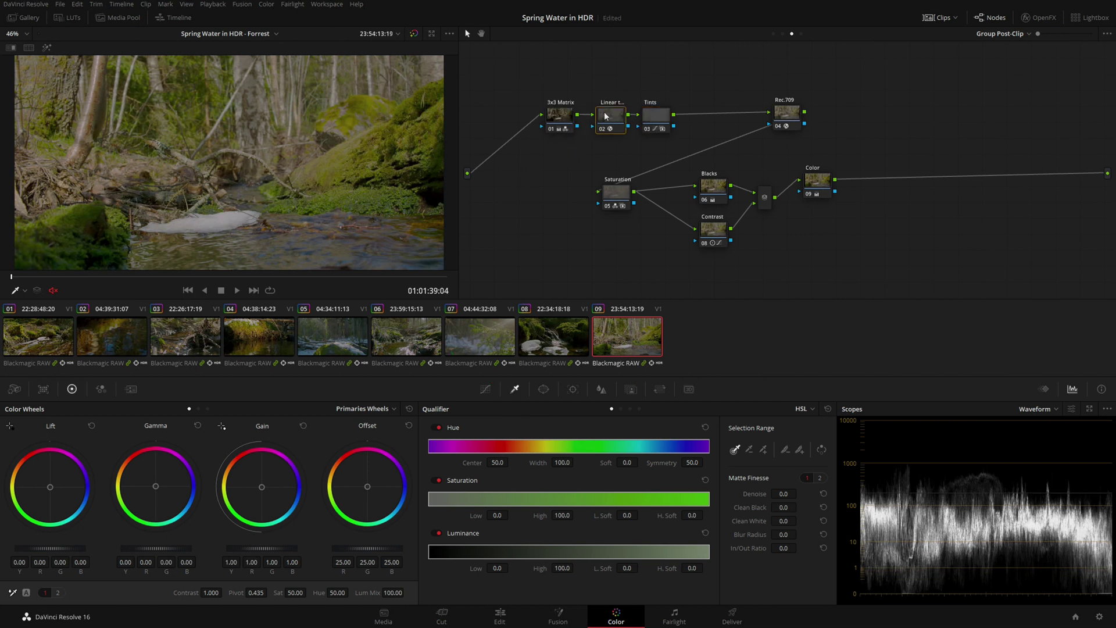
left_click(1037, 17)
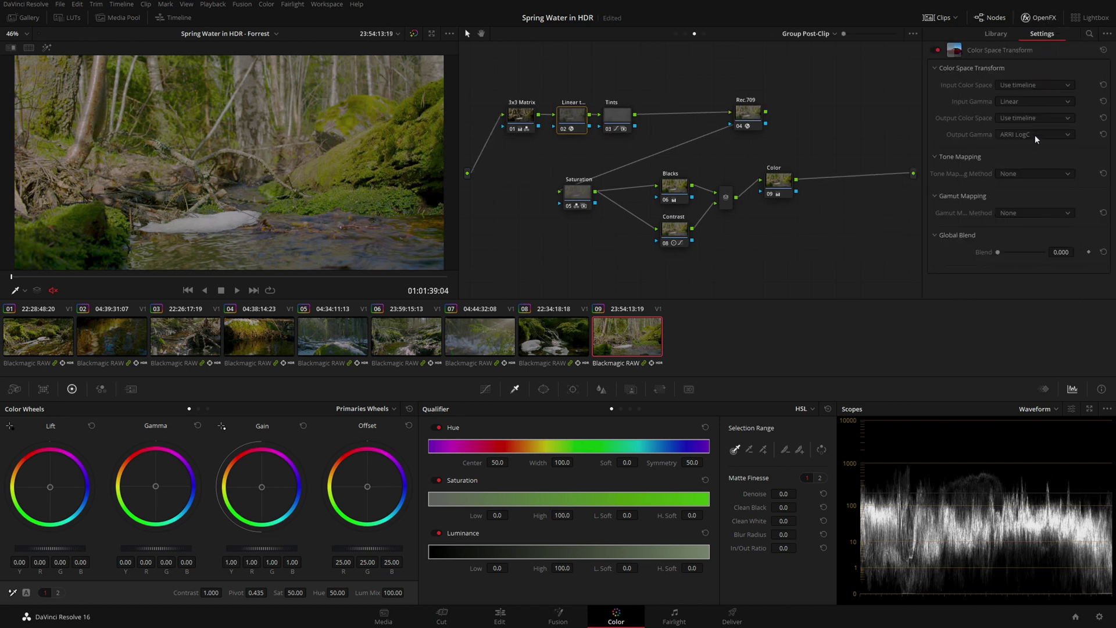
Step: Review the Rec.709 node's ARRI LogC to timeline transform, then close the OpenFX settings panel
left_click(758, 121)
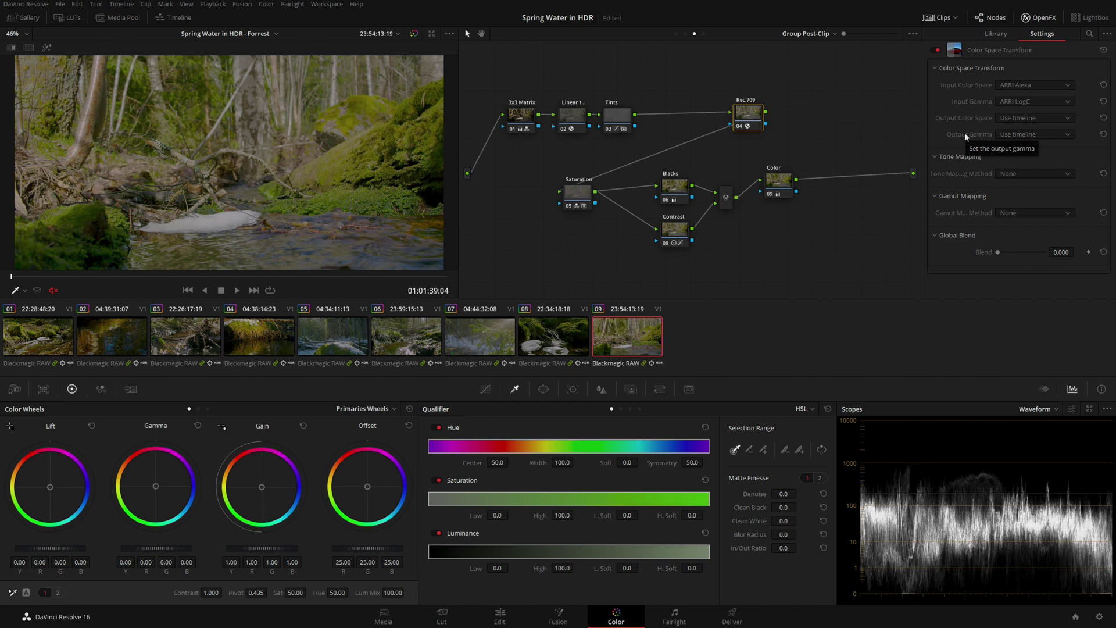
left_click(1032, 18)
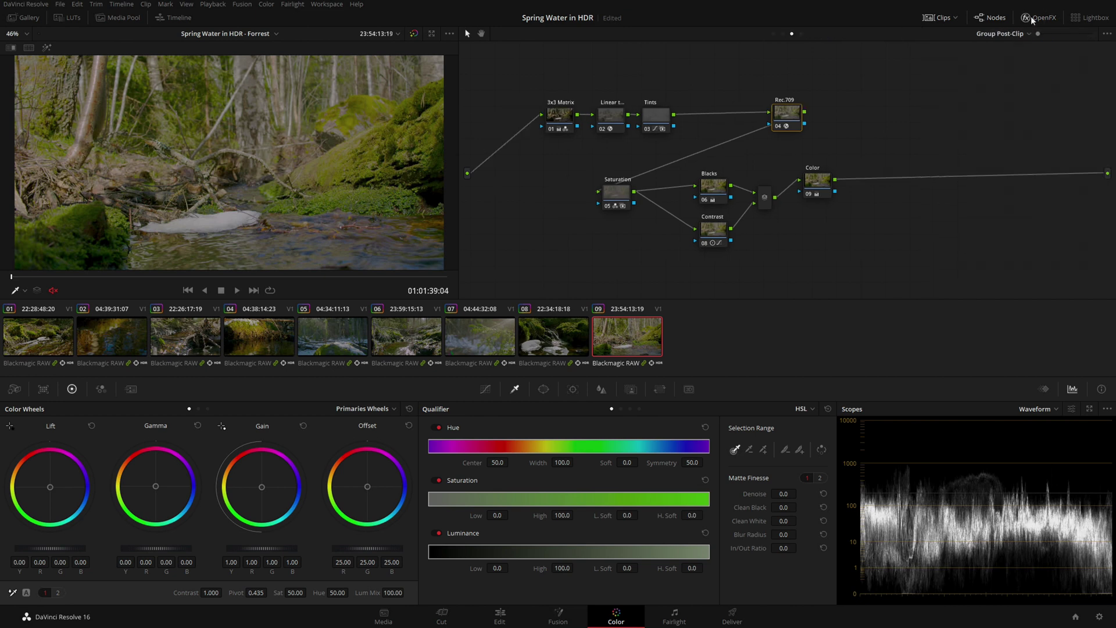
left_click_drag(571, 178, 851, 244)
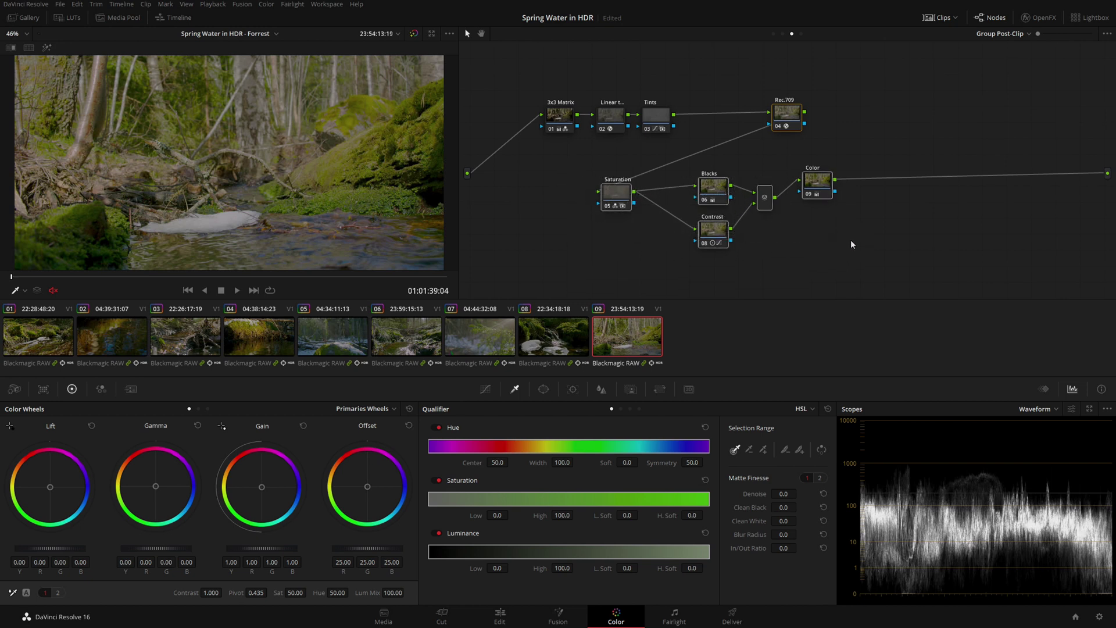
left_click(851, 242)
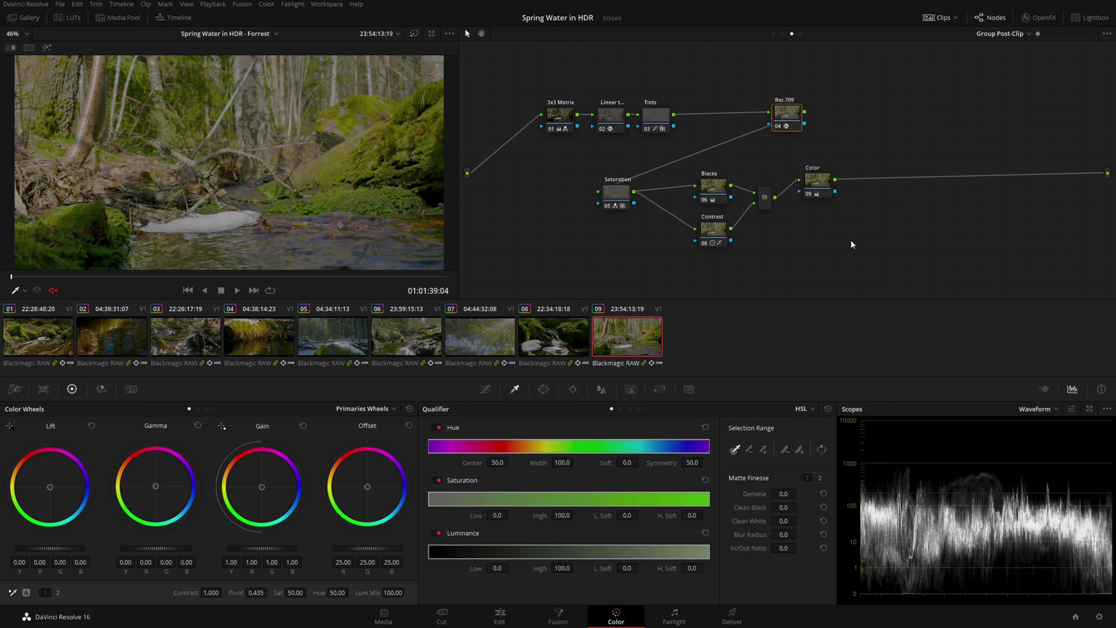